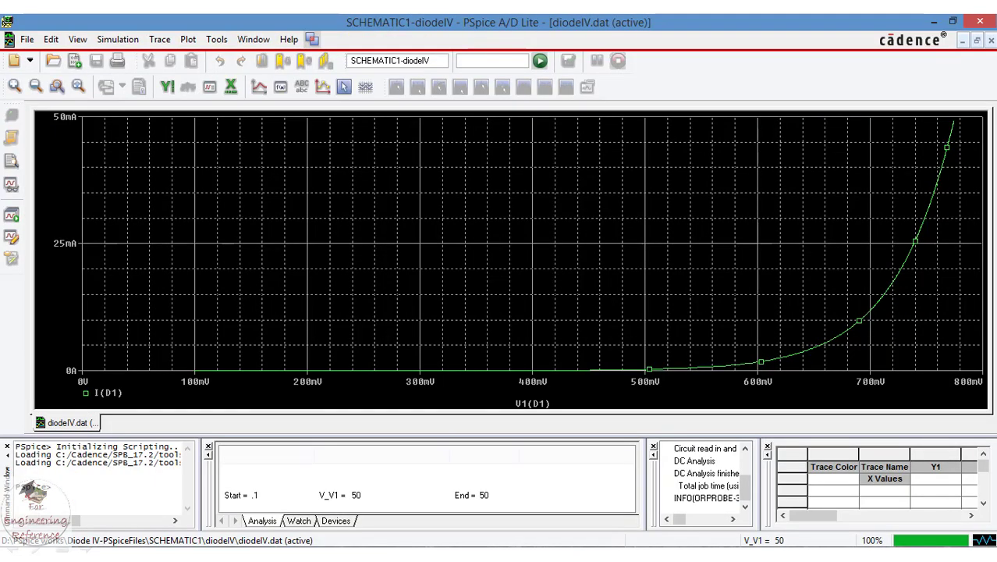
# Preview the finished diode I-V schematic and plot, then close the demo project.
pyautogui.moveTo(602, 558)
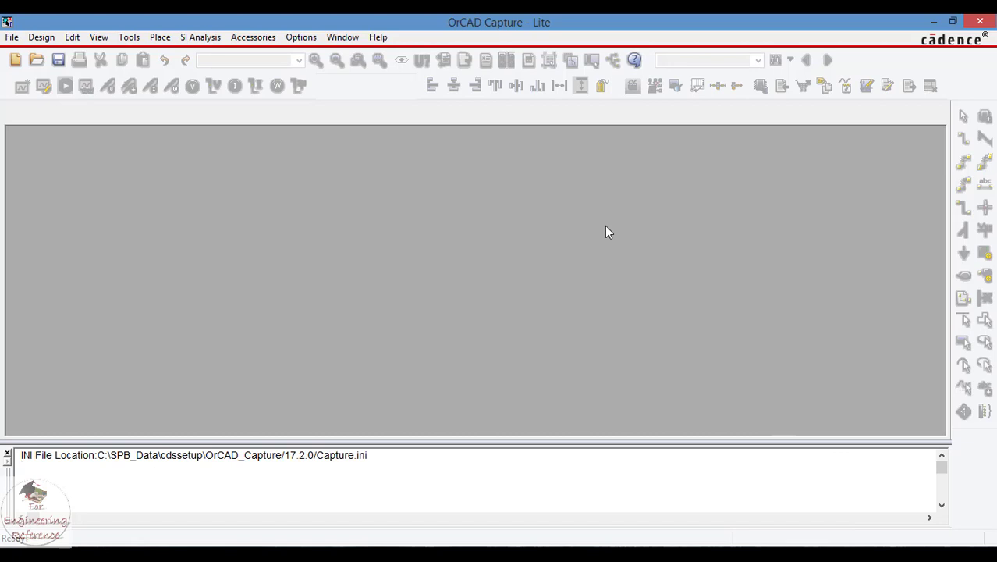
# Create a blank PSpice Analog or Mixed A/D project 'Diode IV' in D:\PSpice works.
pyautogui.click(10, 37)
pyautogui.moveTo(94, 62)
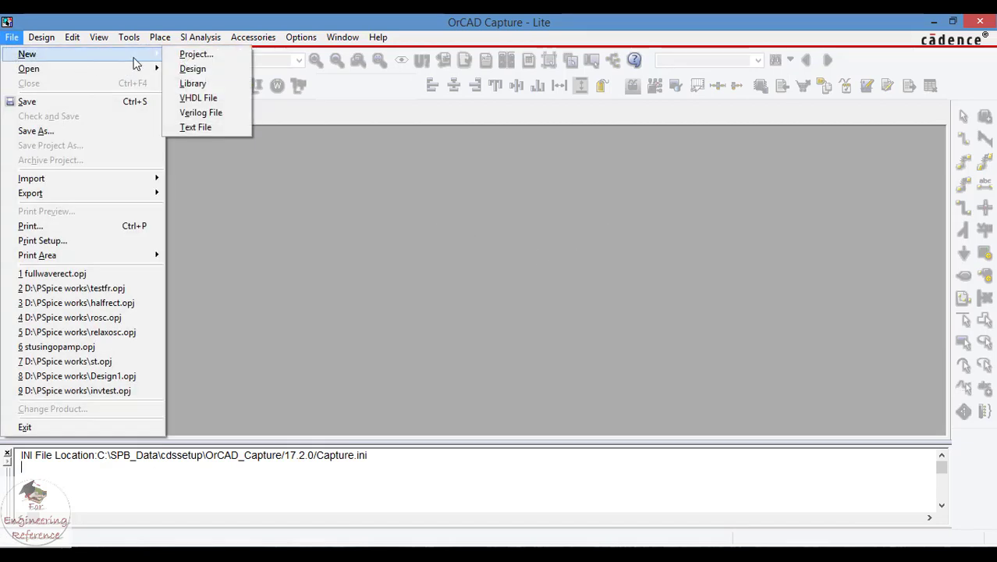
pyautogui.click(185, 54)
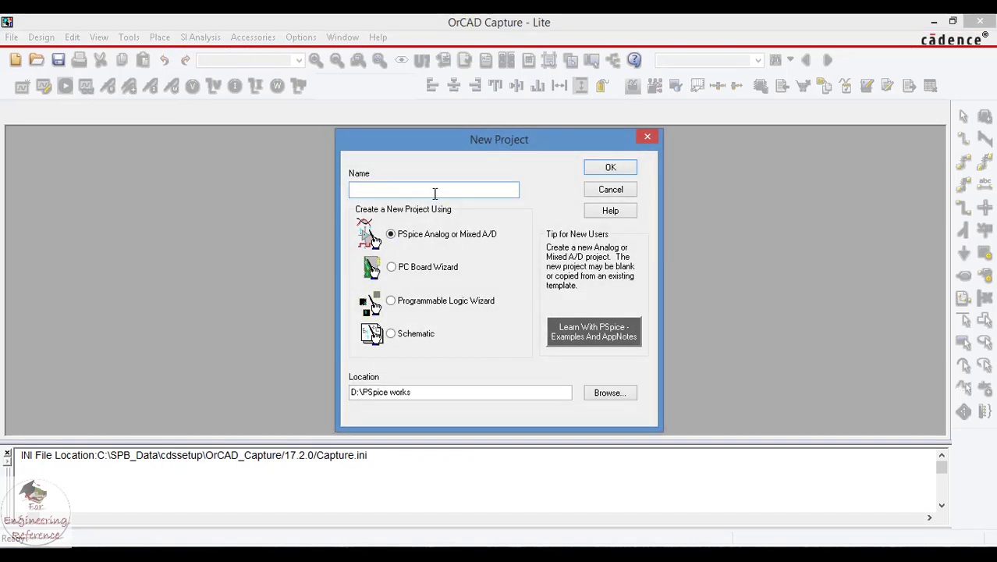
pyautogui.write('Dio')
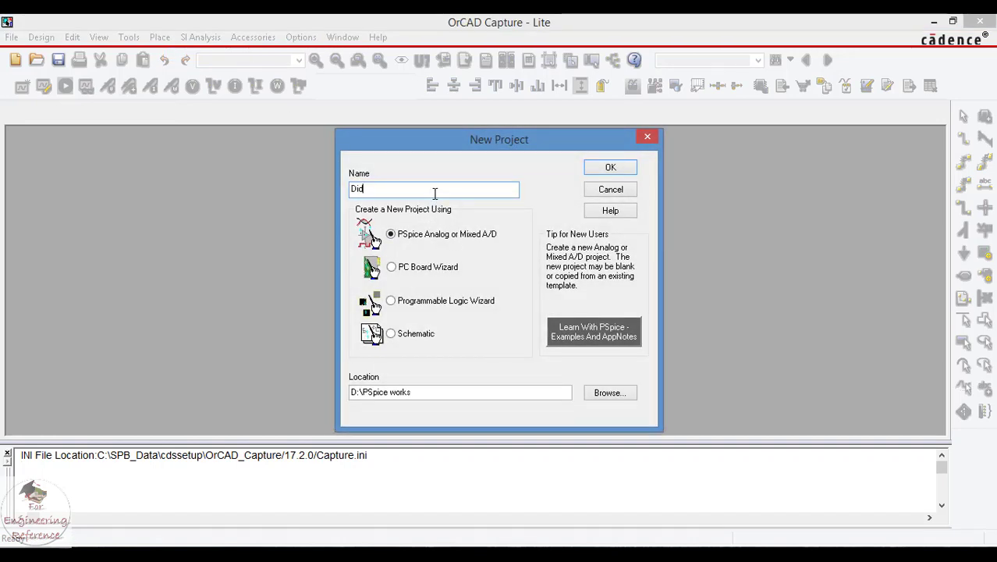
pyautogui.write('de IV')
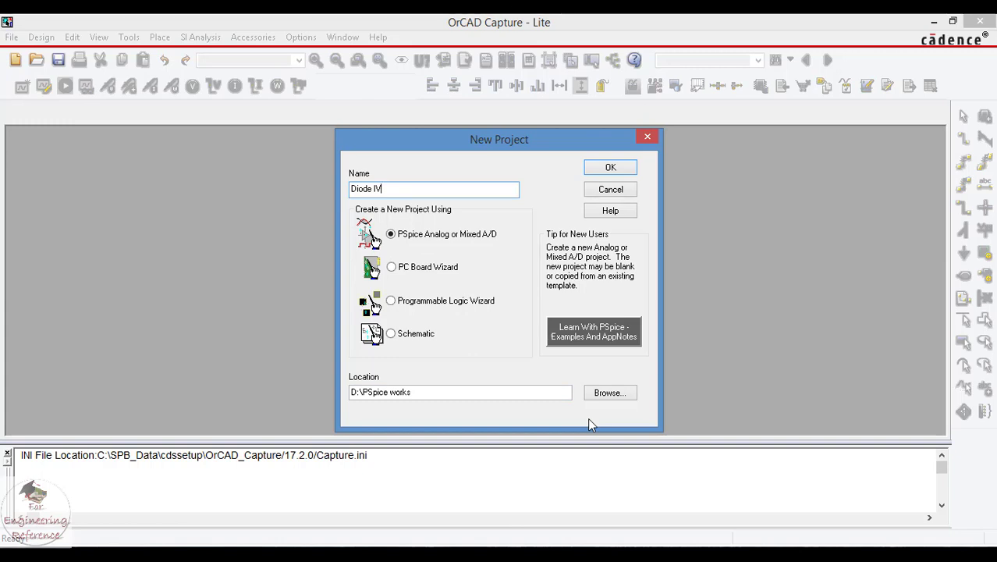
pyautogui.click(602, 395)
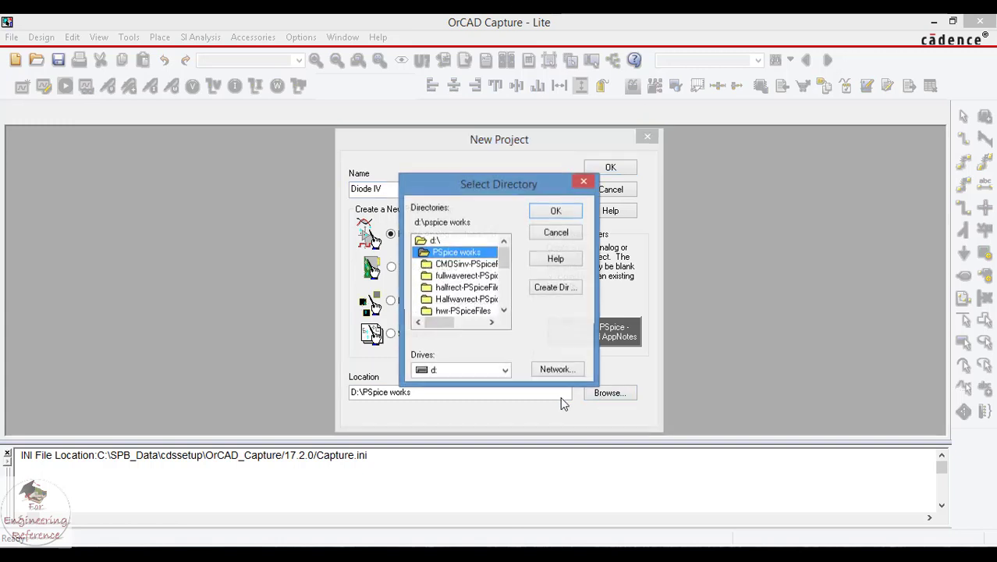
pyautogui.click(568, 211)
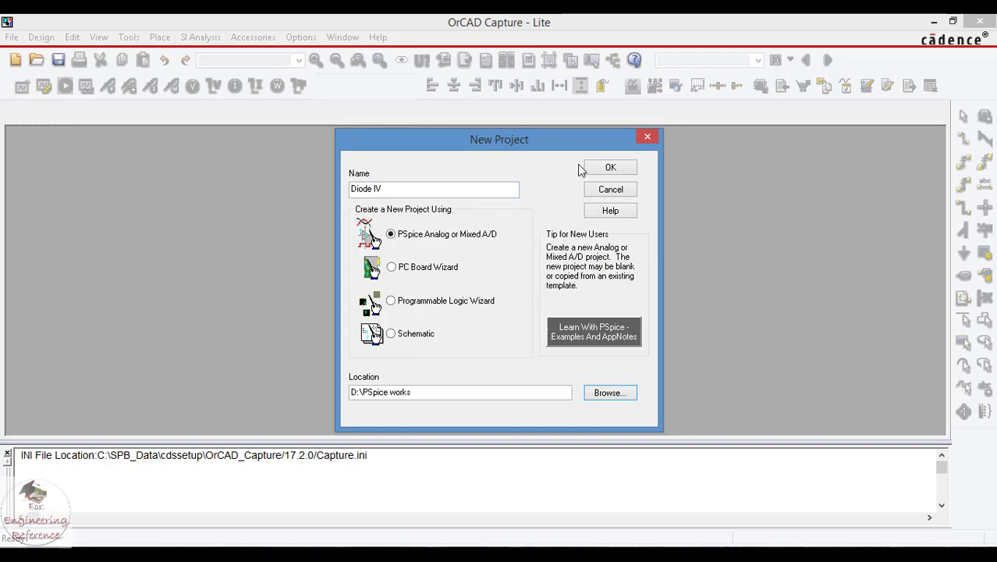
pyautogui.click(609, 170)
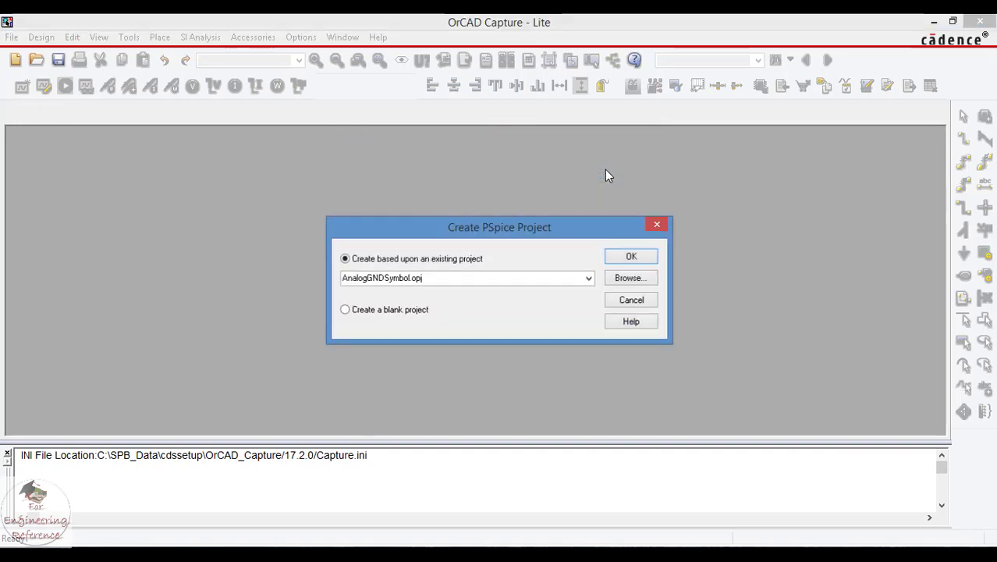
pyautogui.click(387, 313)
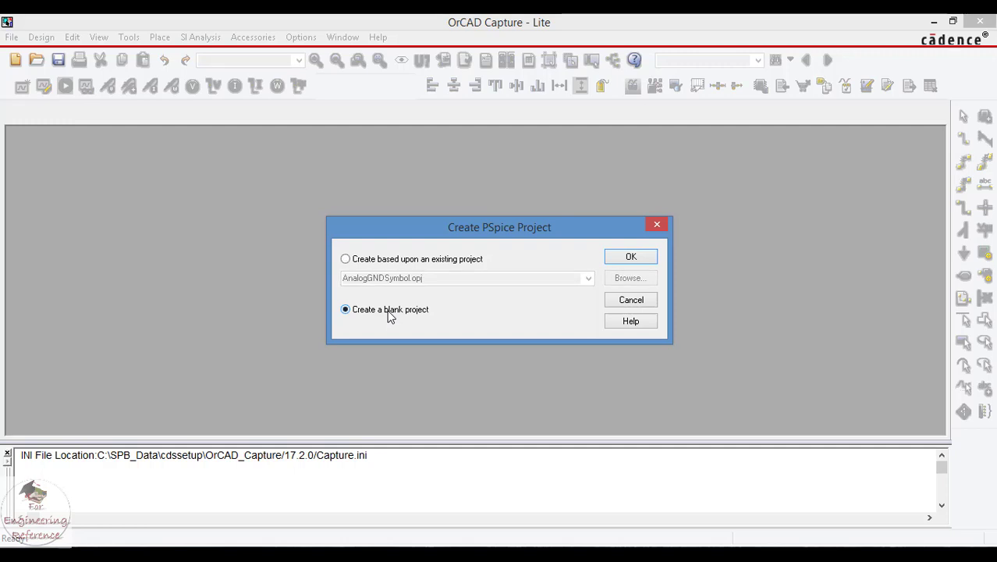
pyautogui.click(635, 257)
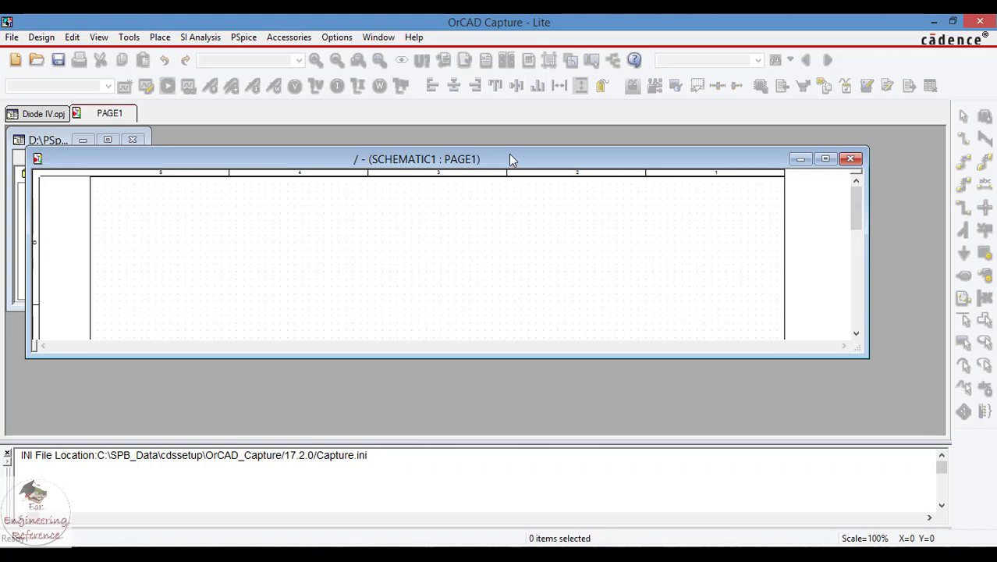
# Enlarge the schematic page and open the Place Part panel to search for a diode.
pyautogui.doubleClick(511, 156)
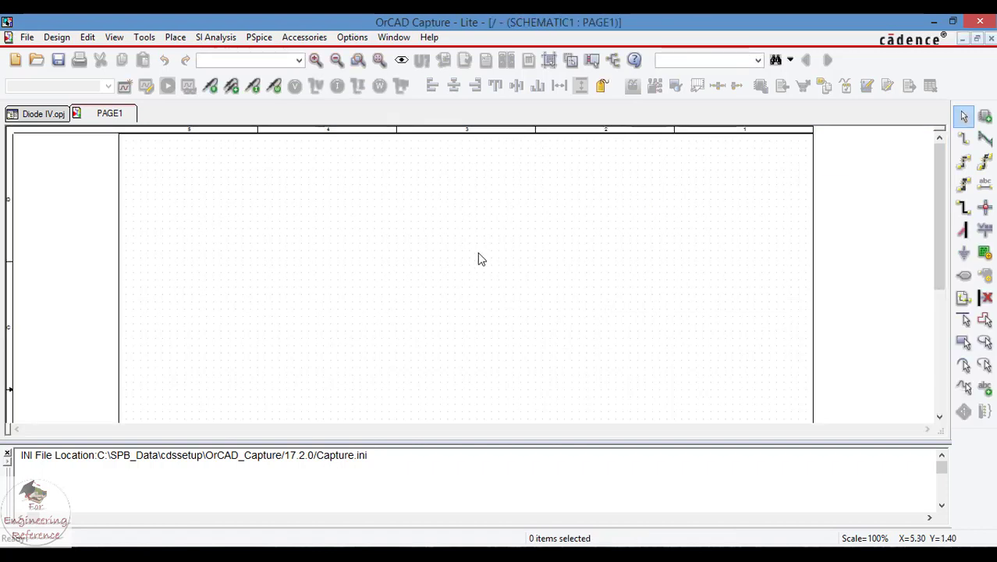
pyautogui.click(214, 59)
pyautogui.write('d')
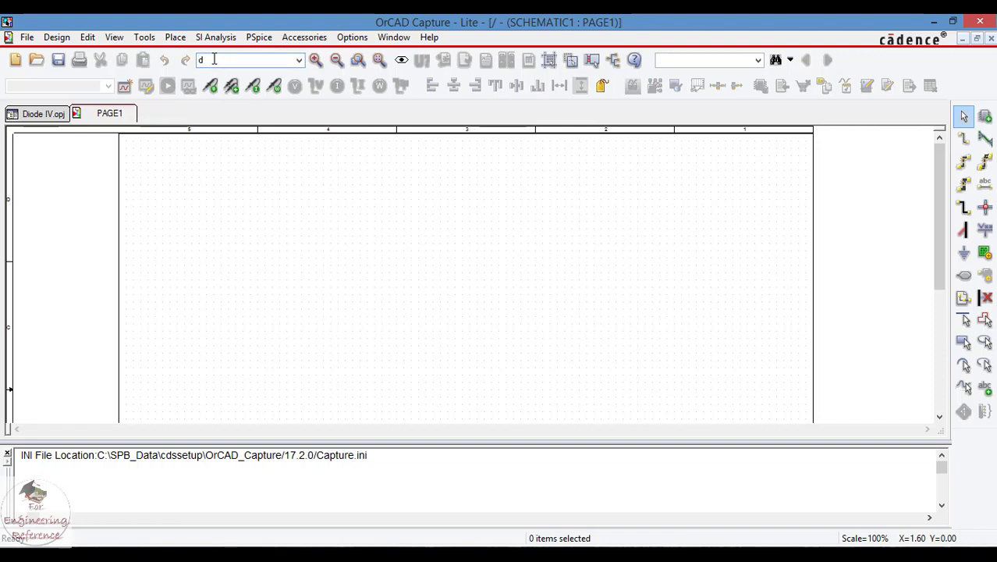
pyautogui.press('BackSpace')
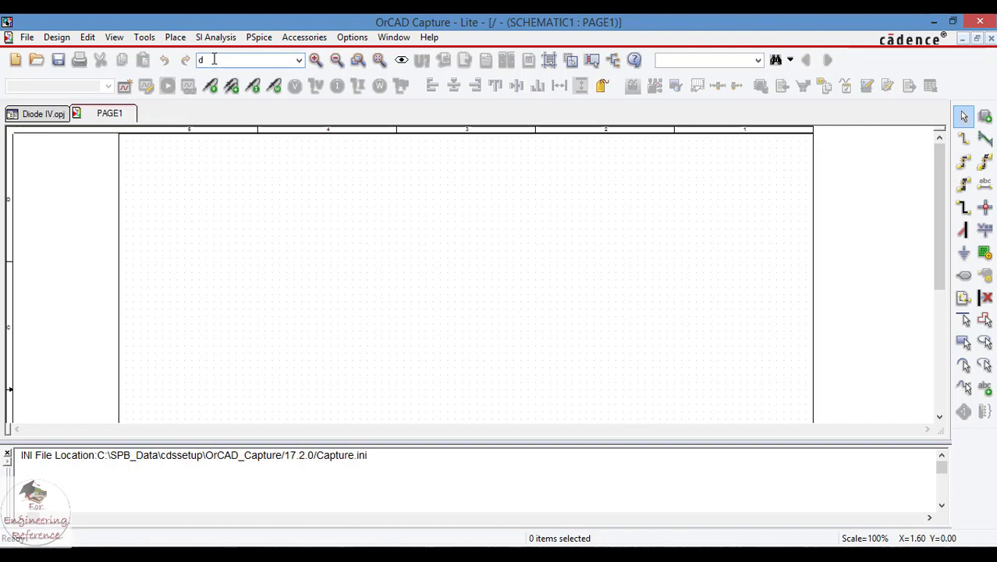
pyautogui.click(987, 117)
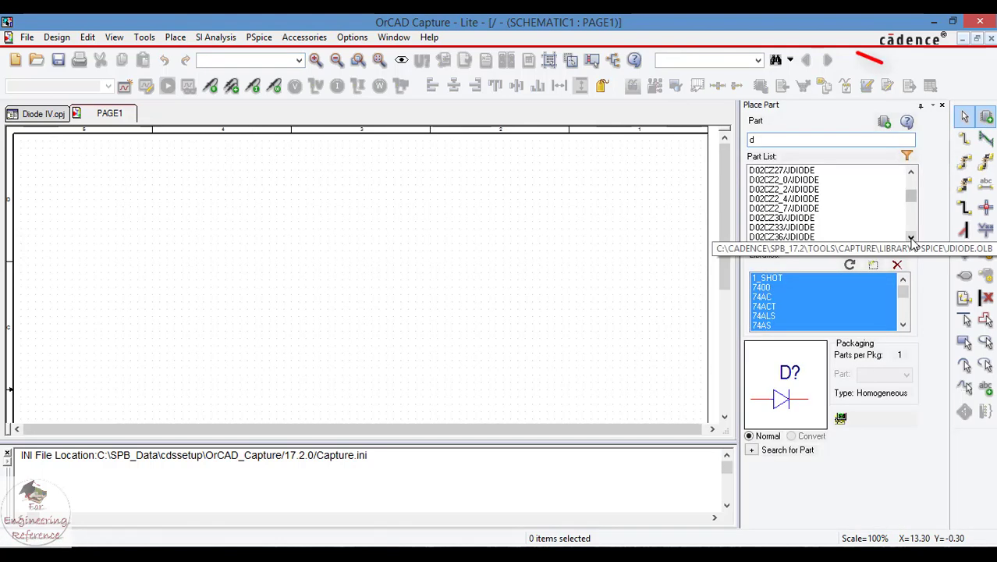
pyautogui.scroll(-5, 911, 238)
pyautogui.scroll(-4, 912, 237)
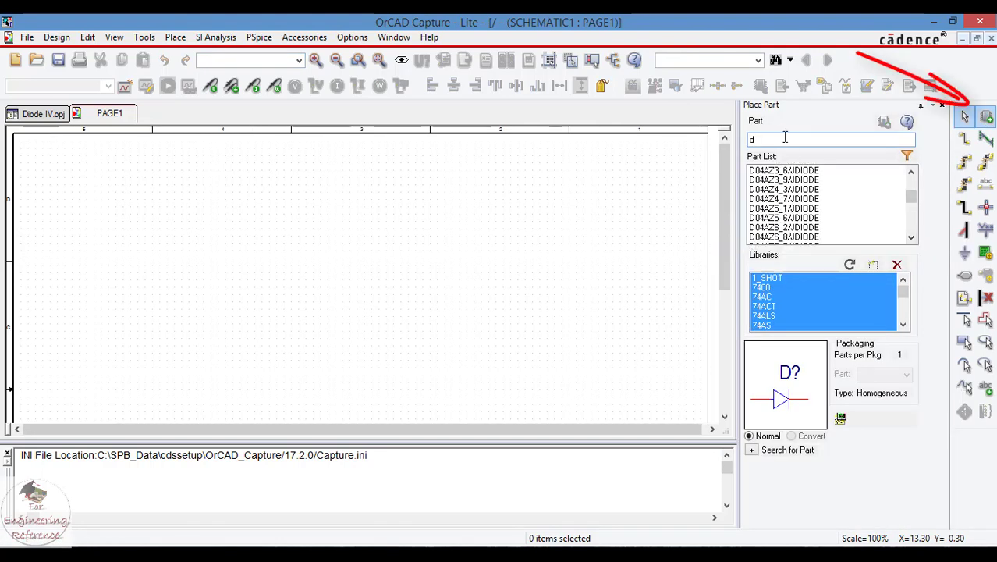
pyautogui.write('iode')
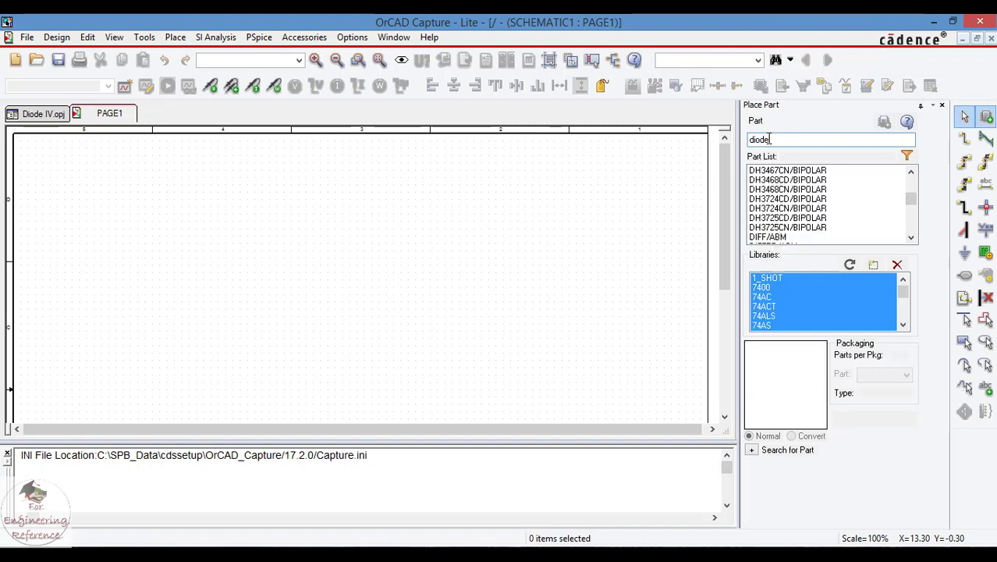
pyautogui.press('BackSpace')
pyautogui.press('BackSpace')
pyautogui.press('BackSpace')
pyautogui.press('BackSpace')
pyautogui.press('BackSpace')
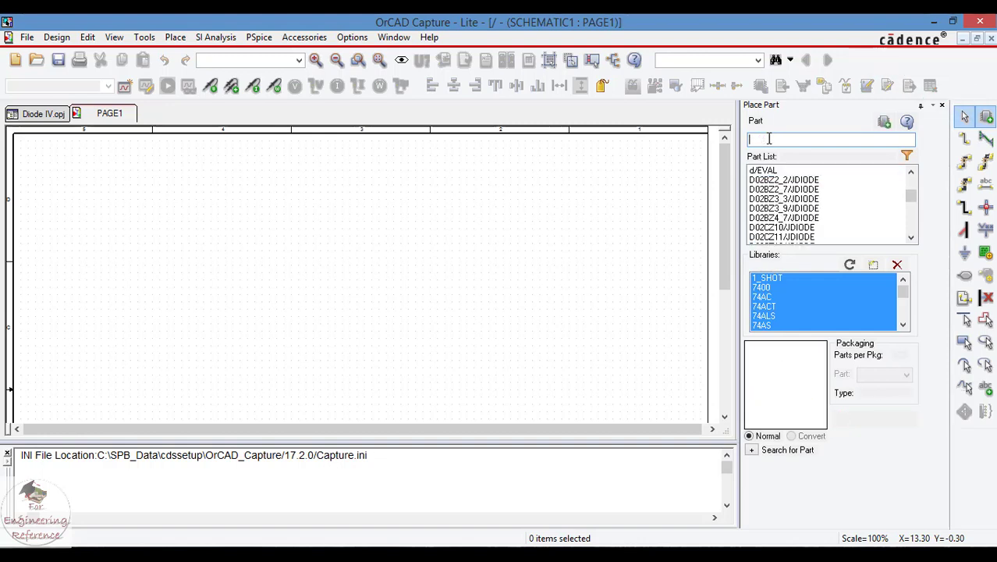
pyautogui.write('D')
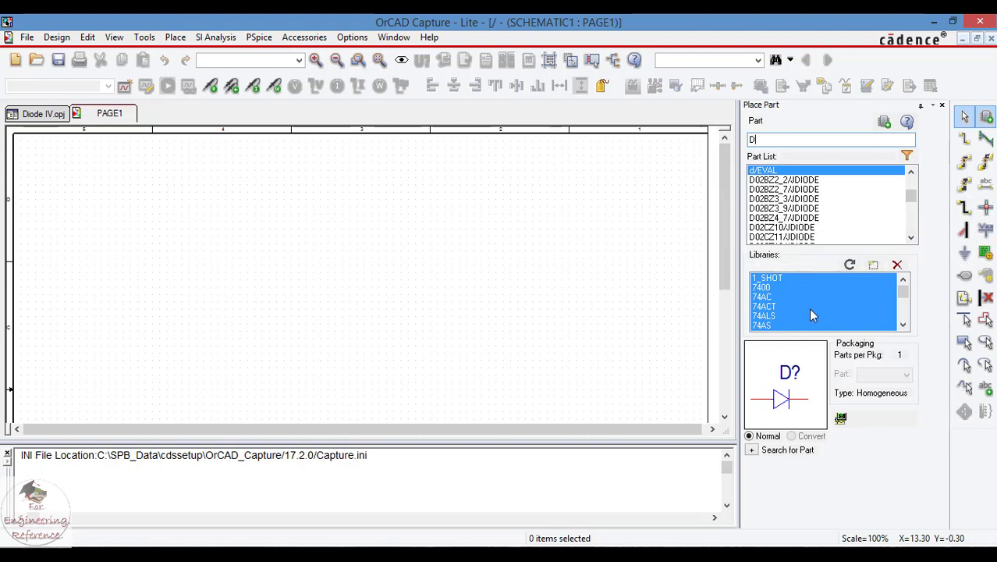
# Enter D1N4002 as the part name in the Place Part panel.
pyautogui.click(911, 237)
pyautogui.click(910, 237)
pyautogui.click(911, 237)
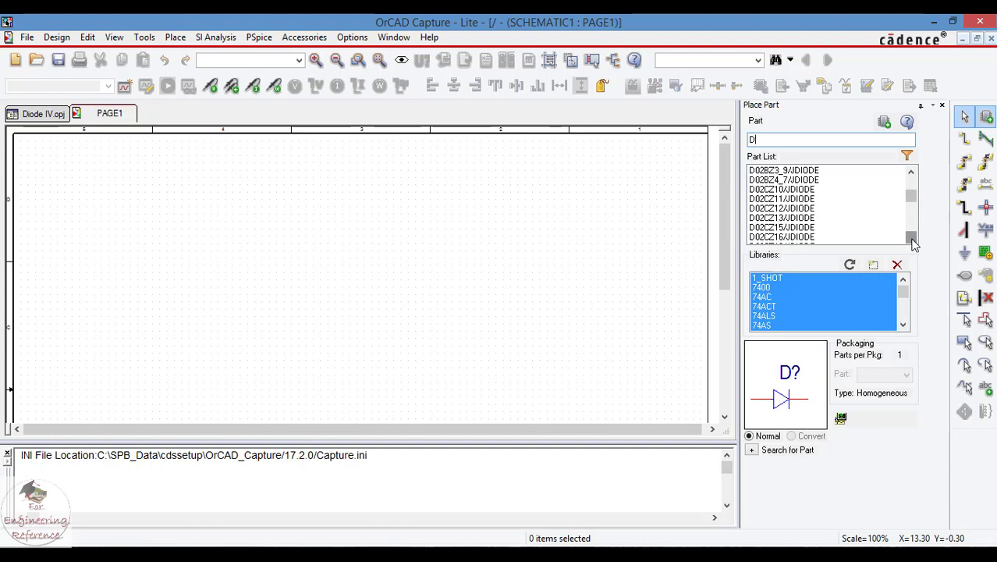
pyautogui.click(911, 237)
pyautogui.click(910, 237)
pyautogui.click(911, 238)
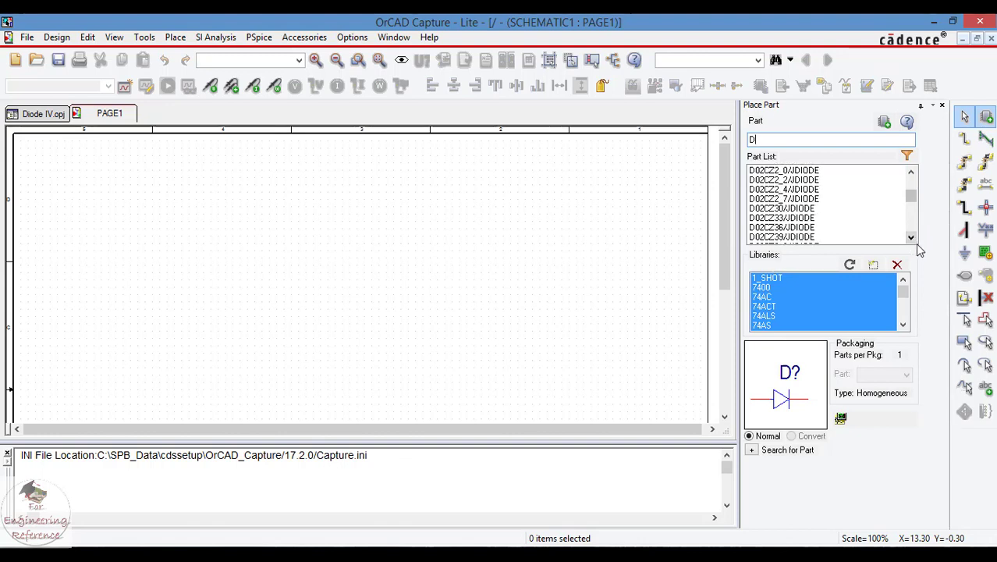
pyautogui.doubleClick(911, 238)
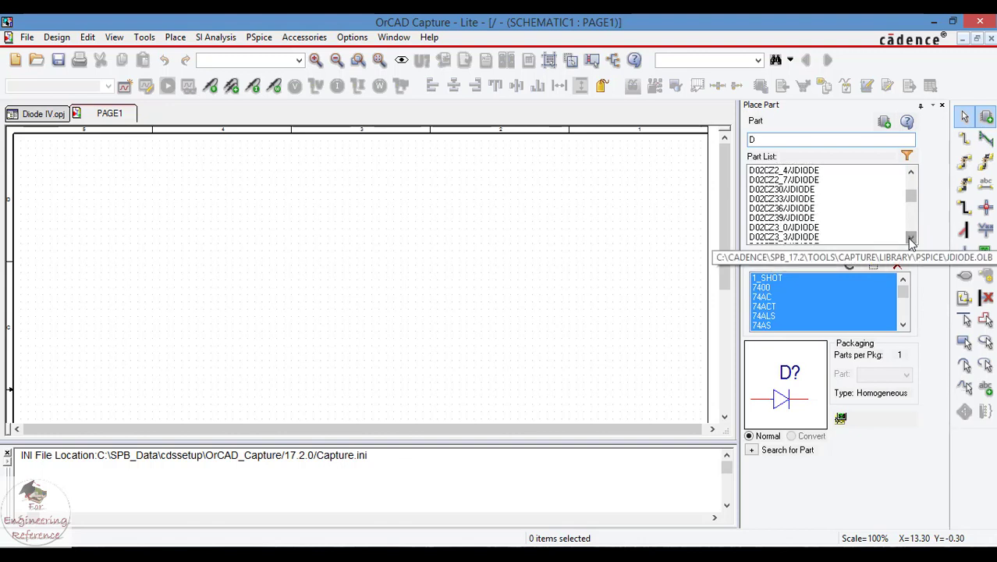
pyautogui.doubleClick(910, 237)
pyautogui.doubleClick(911, 237)
pyautogui.click(763, 139)
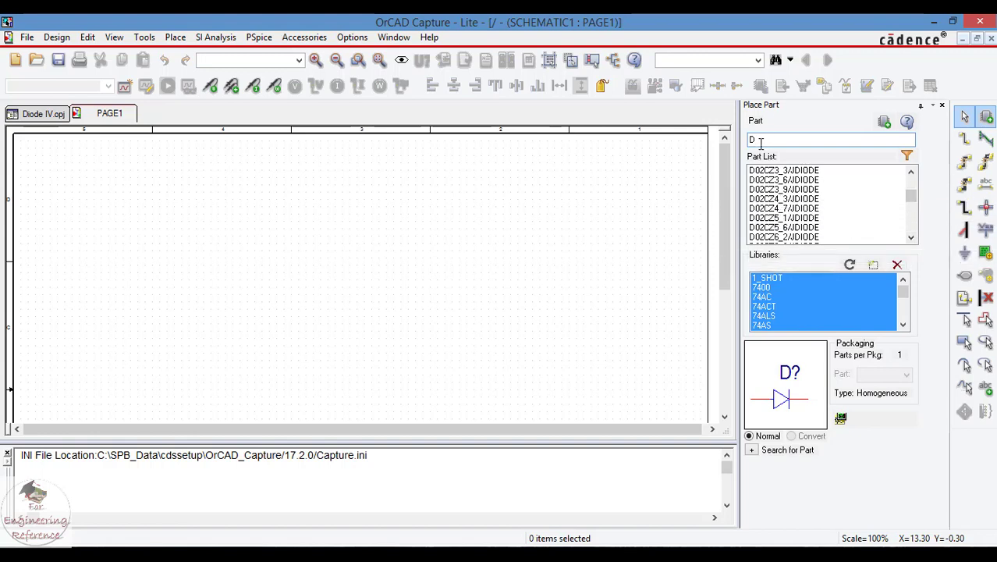
pyautogui.write('D1N')
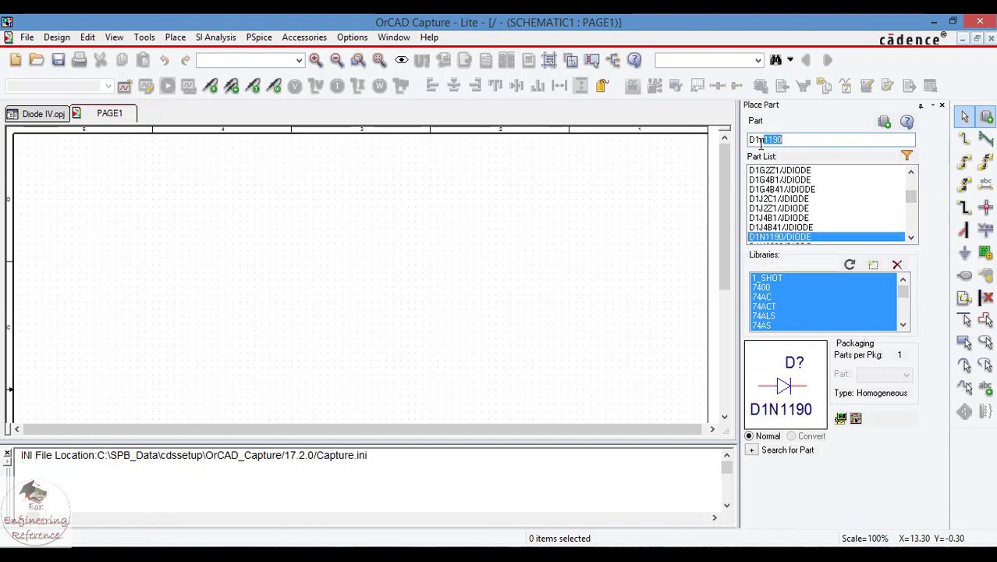
pyautogui.write('4002')
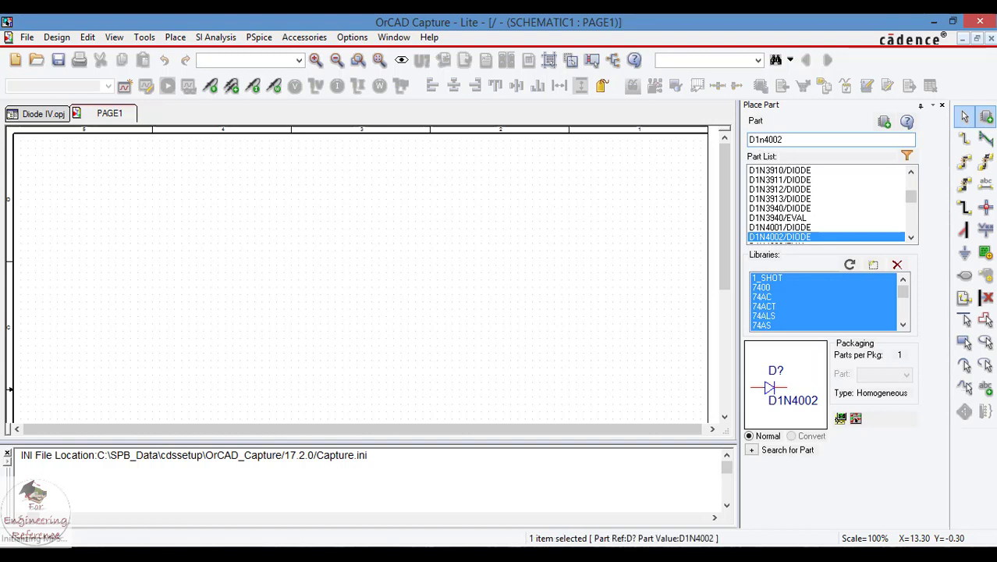
# Correct the part name to d1n4002 and select D1N4002/DIODE in the Part List.
pyautogui.doubleClick(783, 138)
pyautogui.press('BackSpace')
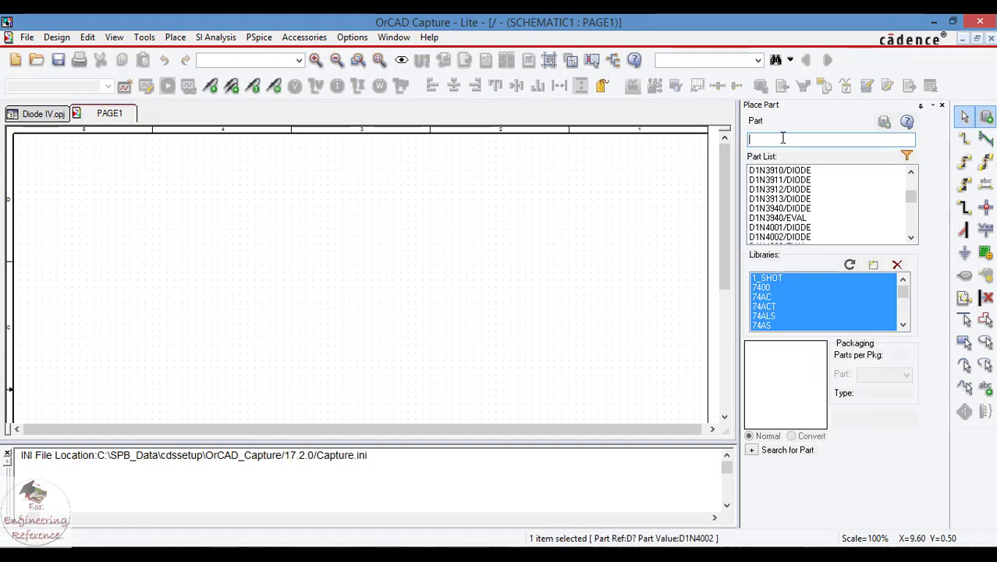
pyautogui.write('din')
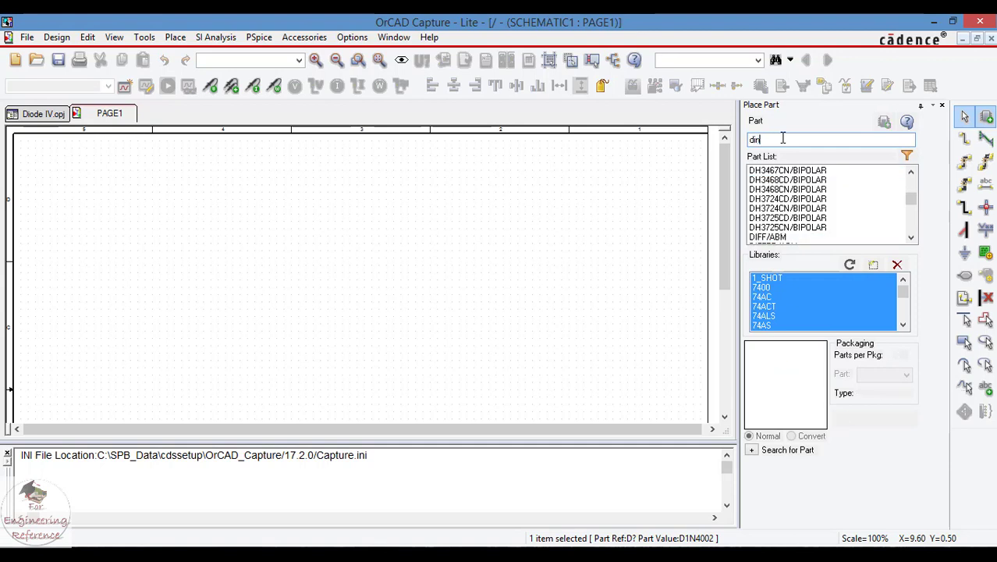
pyautogui.write('4002')
pyautogui.doubleClick(763, 139)
pyautogui.write('d')
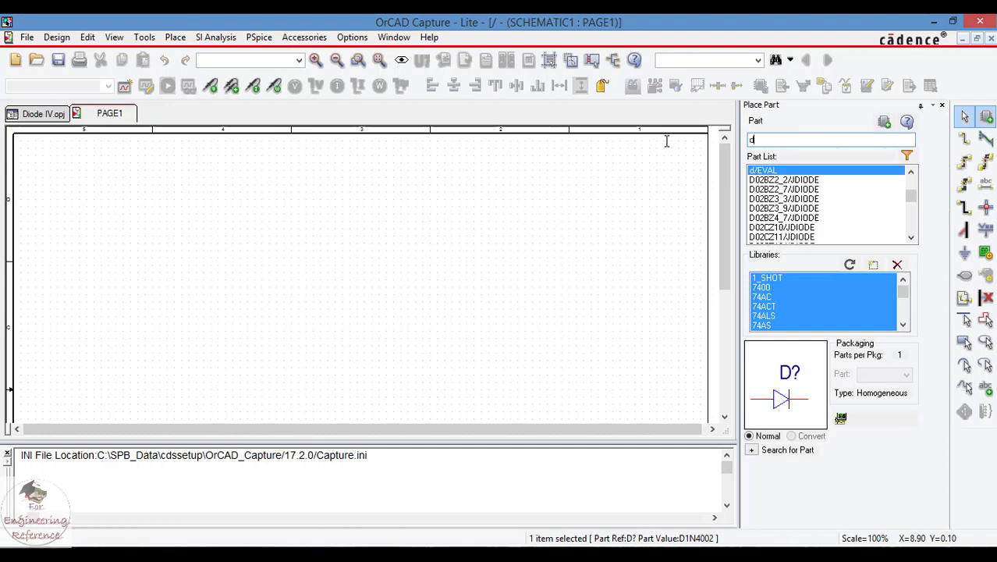
pyautogui.write('1n4002')
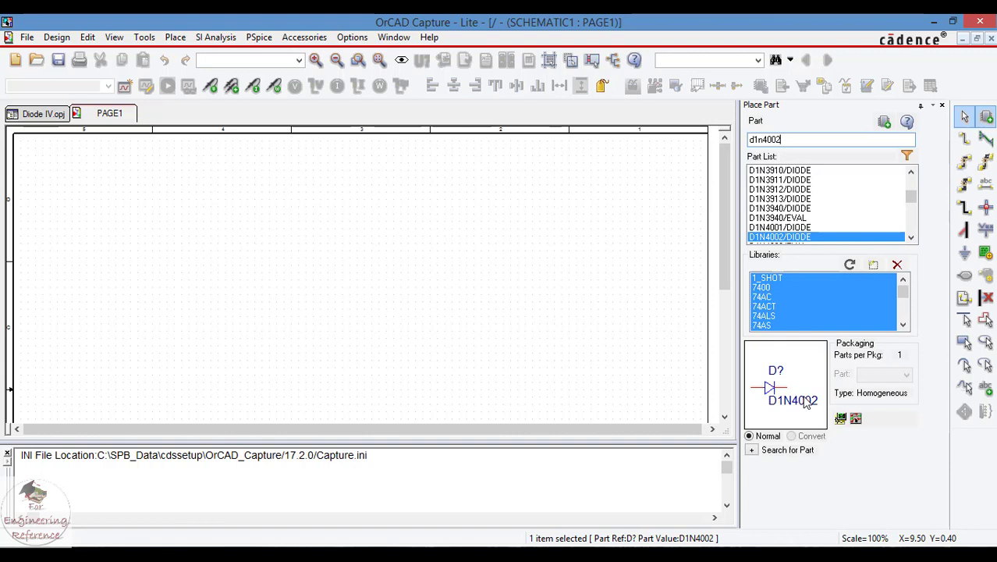
pyautogui.click(779, 237)
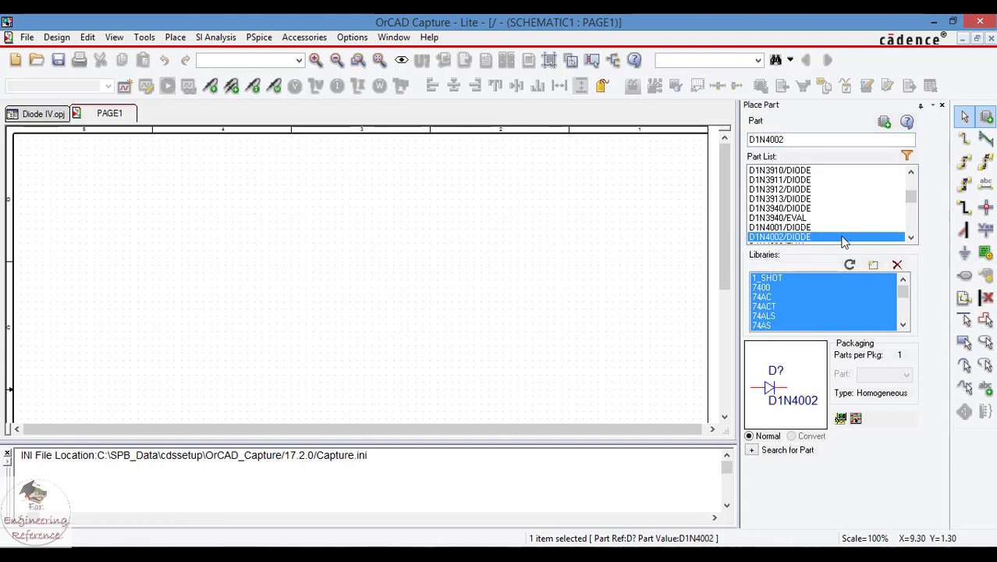
pyautogui.write('d1n4002')
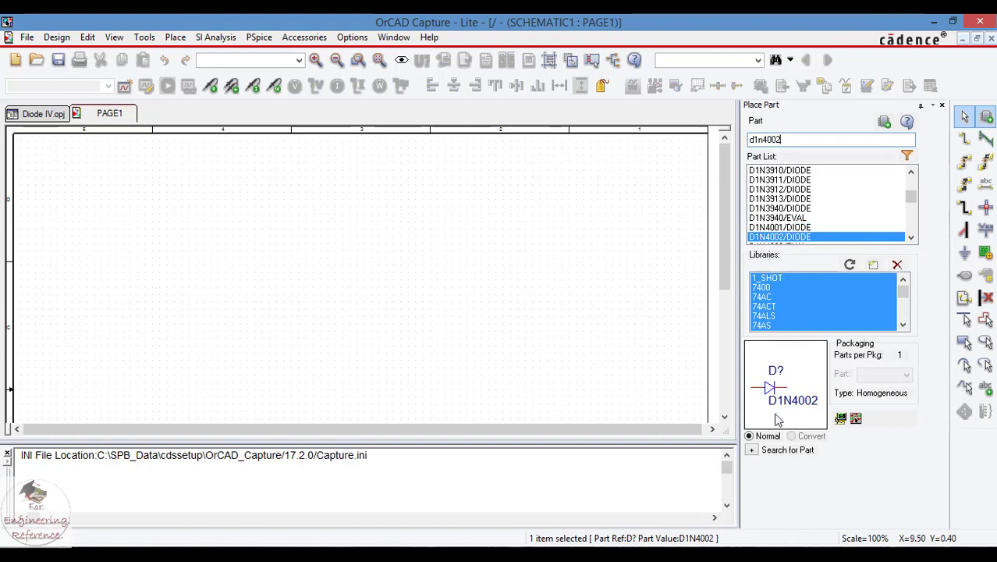
pyautogui.click(775, 238)
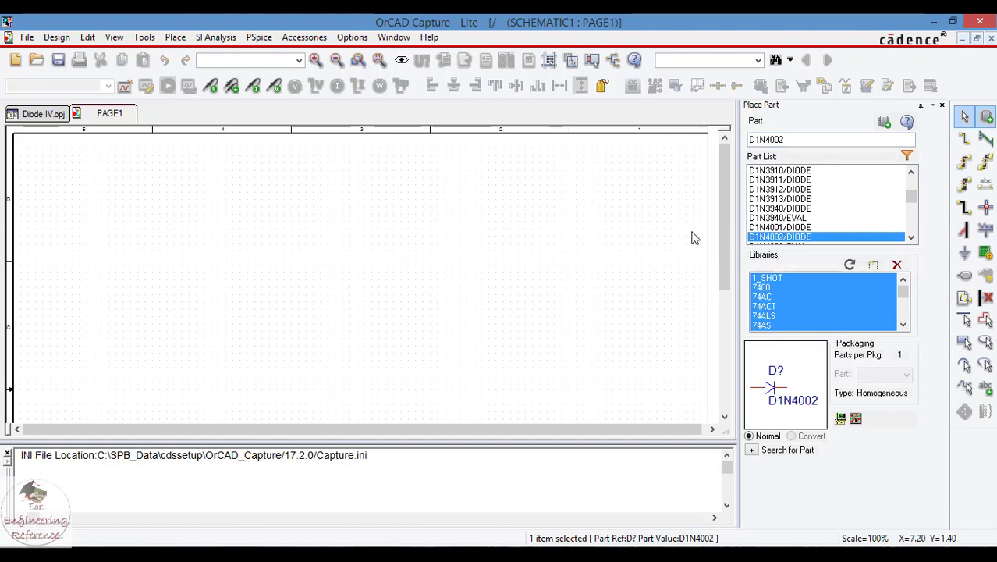
# Place diode D1 (D1N4002) near the top of the page.
pyautogui.doubleClick(791, 237)
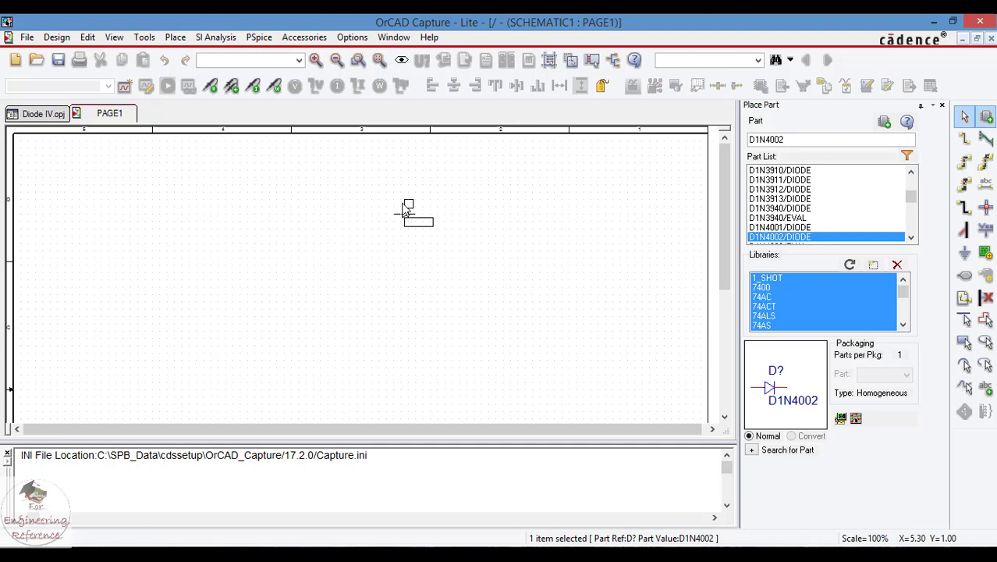
pyautogui.click(406, 210)
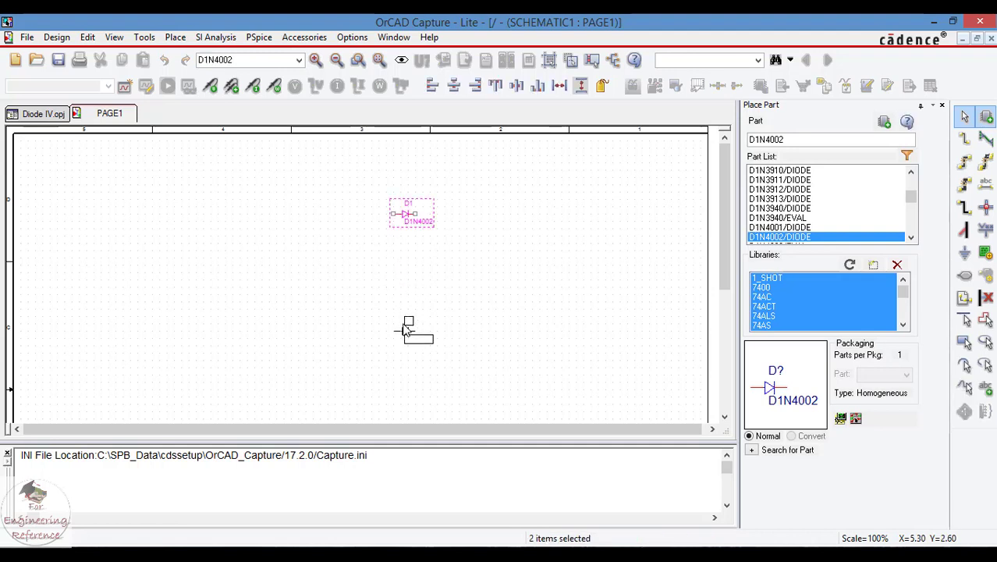
pyautogui.press('Escape')
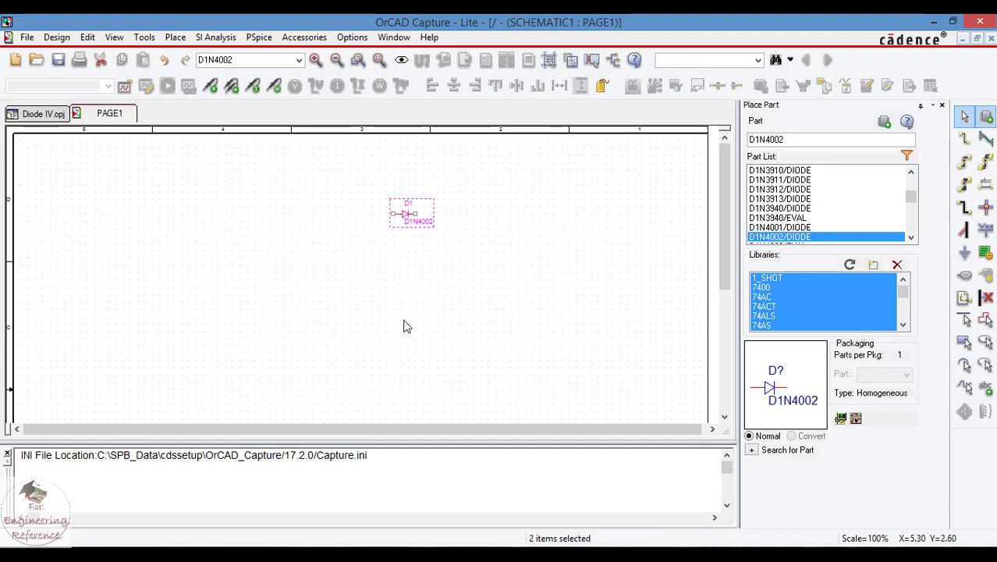
pyautogui.click(403, 326)
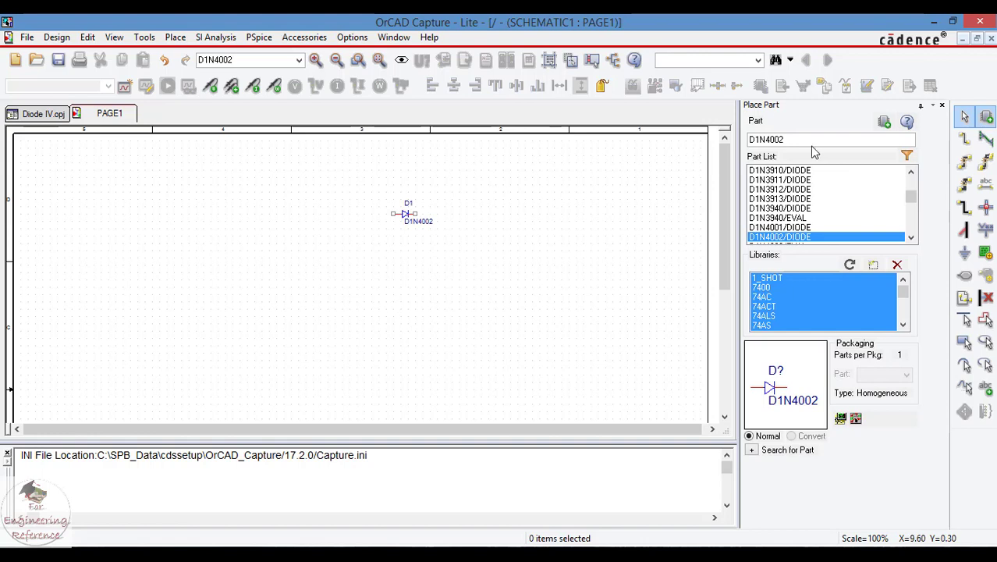
# Place resistor R1 (1k) to the left of D1.
pyautogui.doubleClick(765, 139)
pyautogui.write('r')
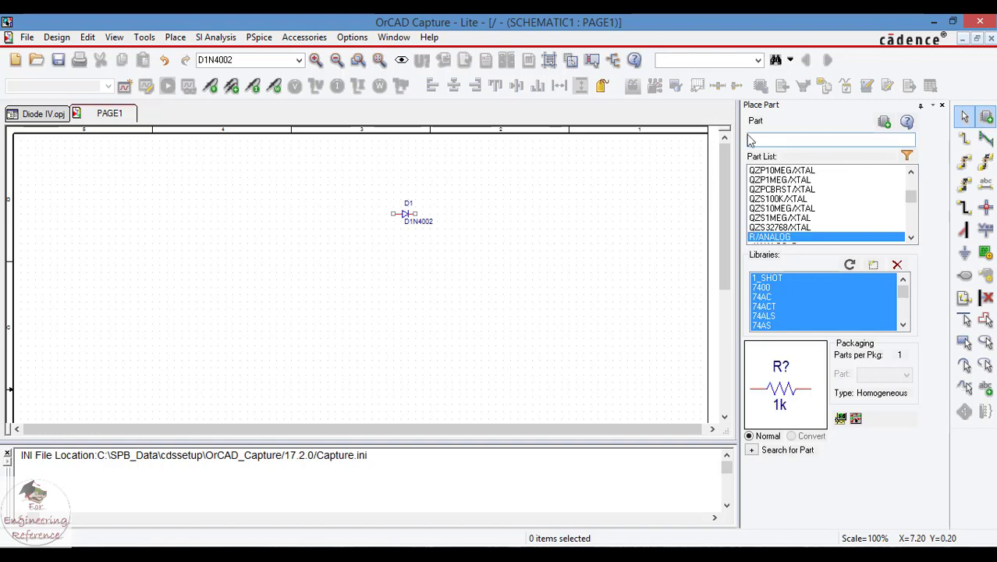
pyautogui.doubleClick(769, 237)
pyautogui.click(319, 213)
pyautogui.press('Escape')
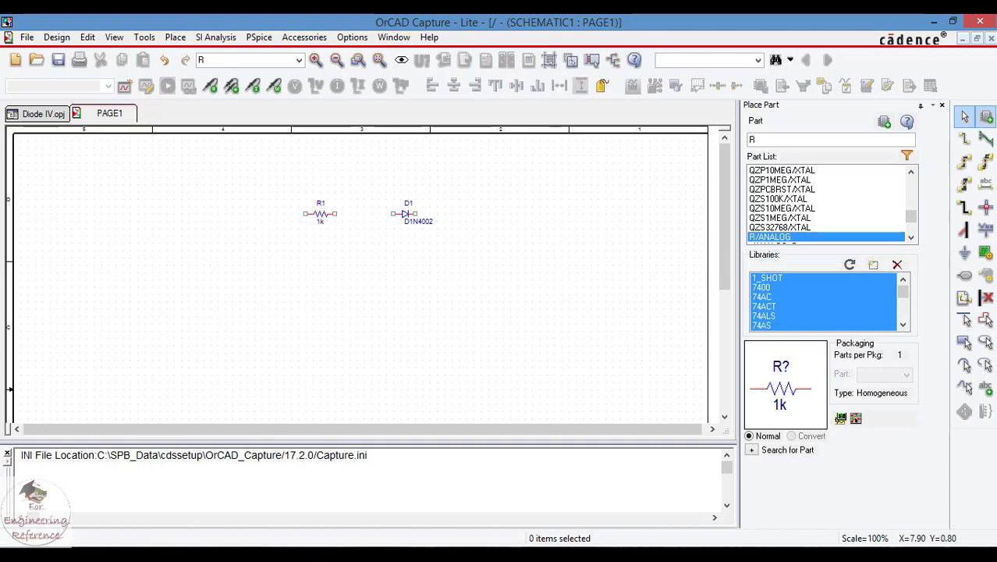
# Place the 0Vdc source V1 below and left of R1.
pyautogui.doubleClick(761, 140)
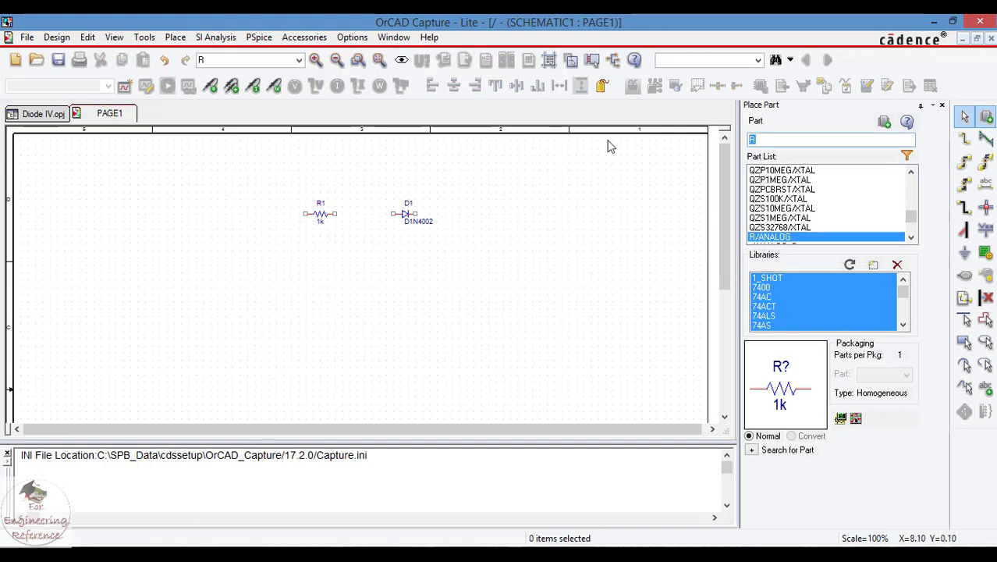
pyautogui.write('vdc')
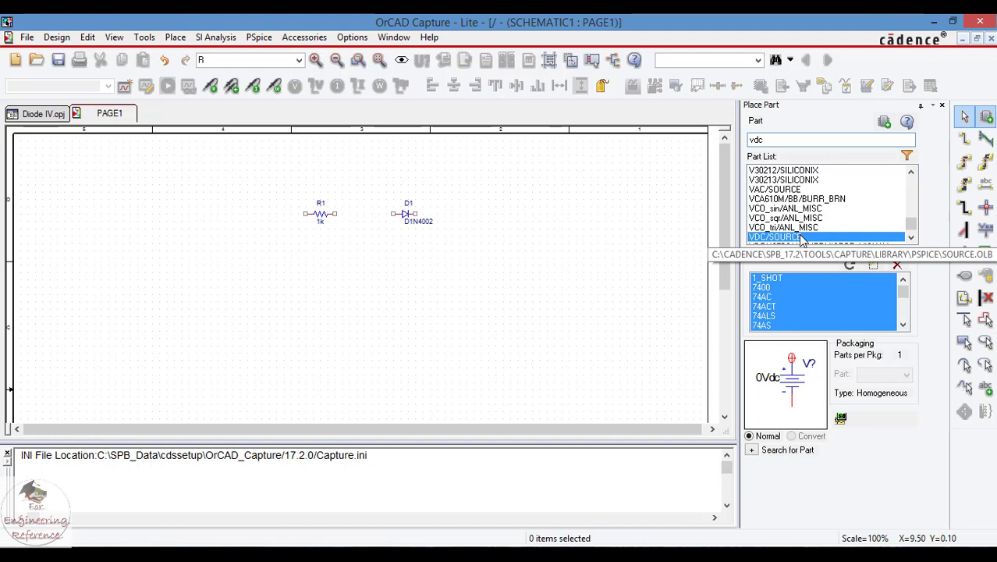
pyautogui.doubleClick(801, 237)
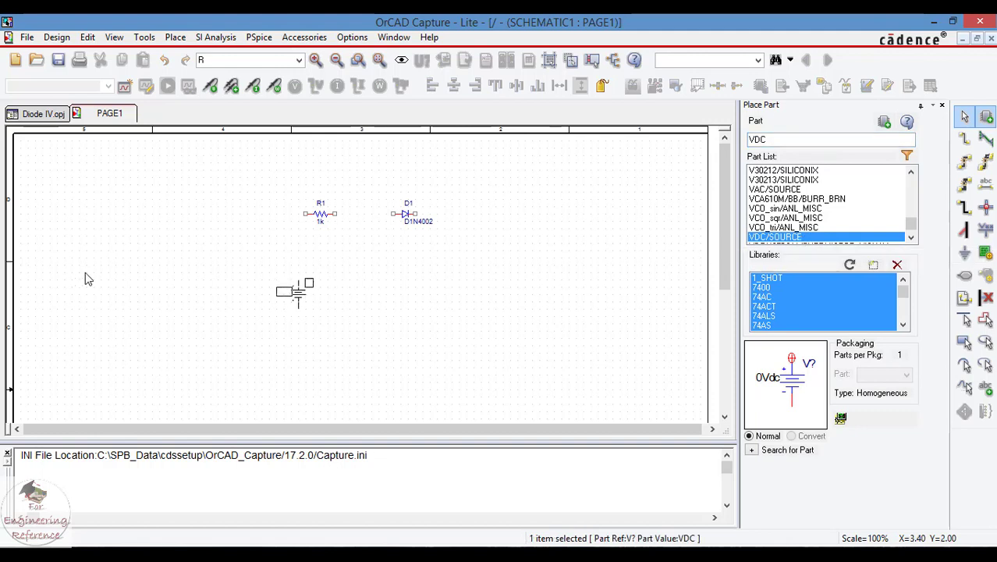
pyautogui.click(251, 265)
pyautogui.press('Escape')
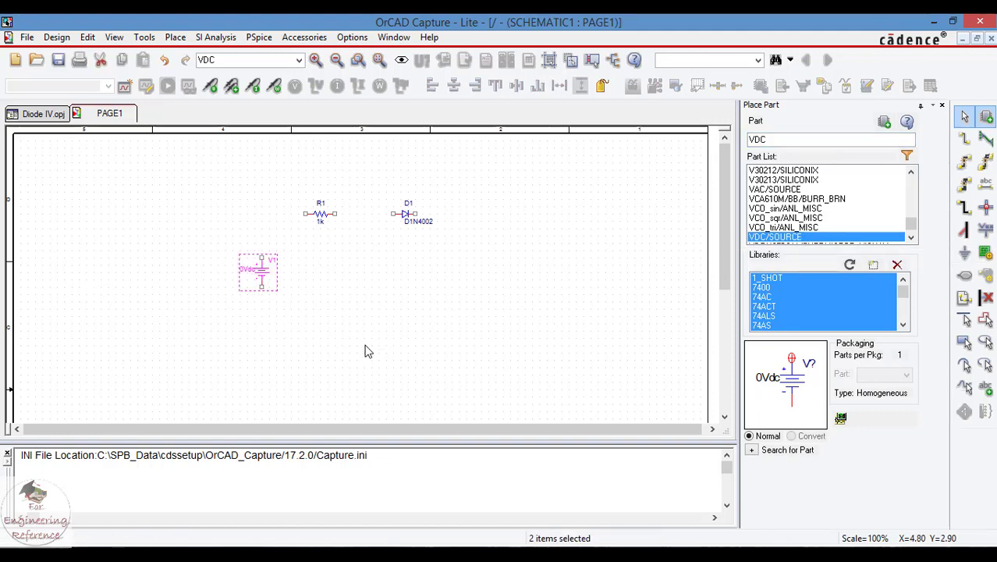
pyautogui.click(365, 352)
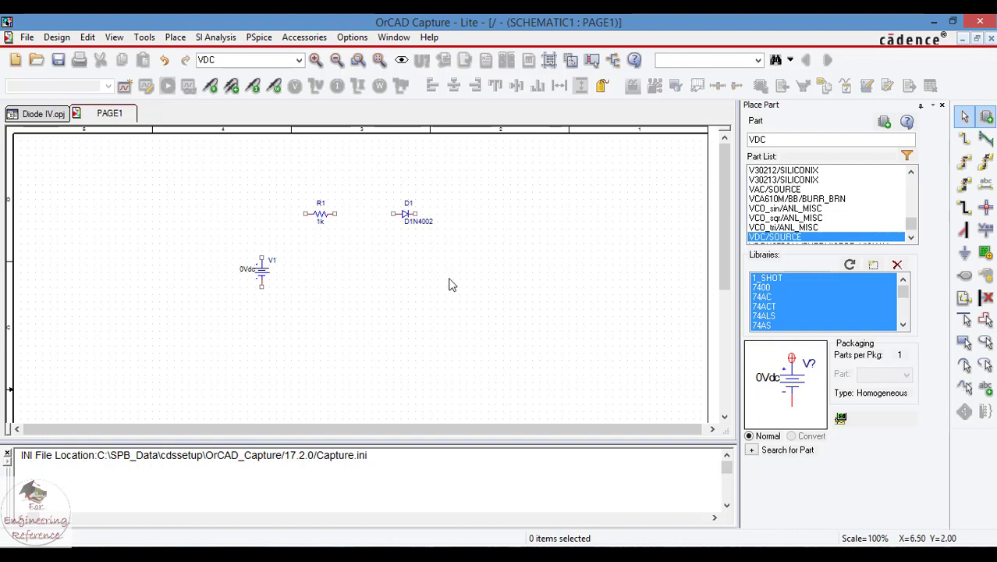
# Wire V1+ to R1, R1 to D1, and D1 back to V1− in one loop.
pyautogui.scroll(1, 370, 279)
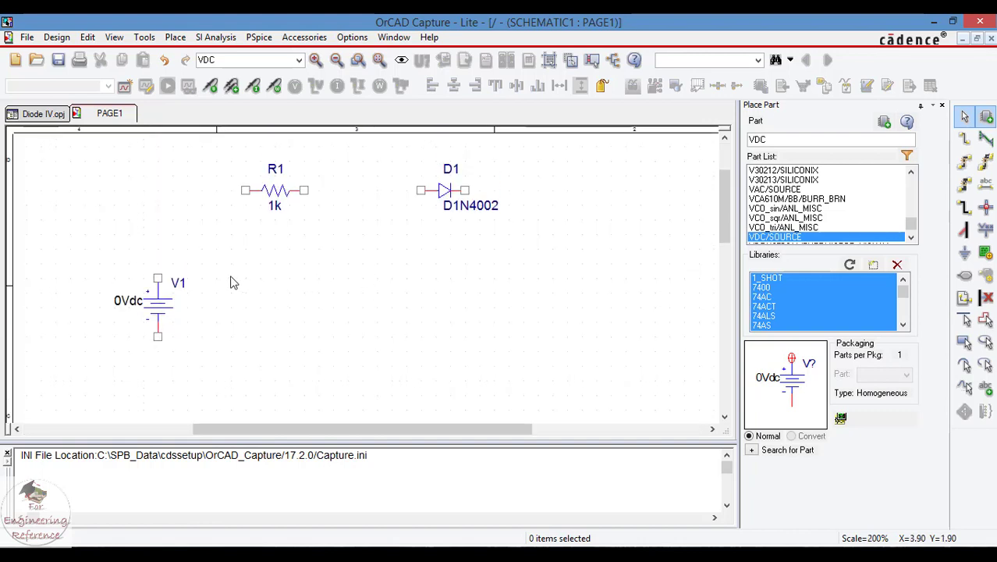
pyautogui.moveTo(270, 453); pyautogui.dragTo(270, 473)
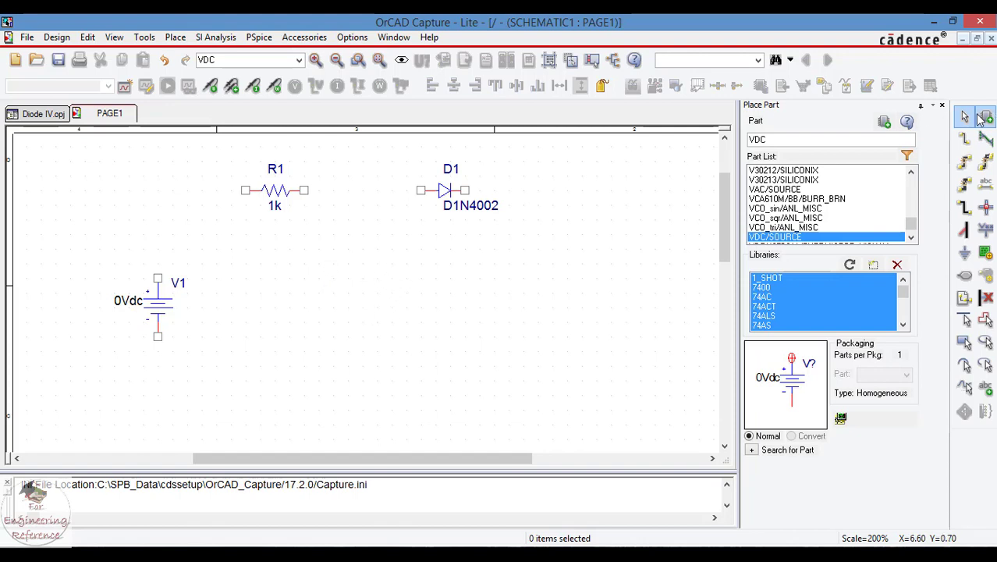
pyautogui.click(966, 140)
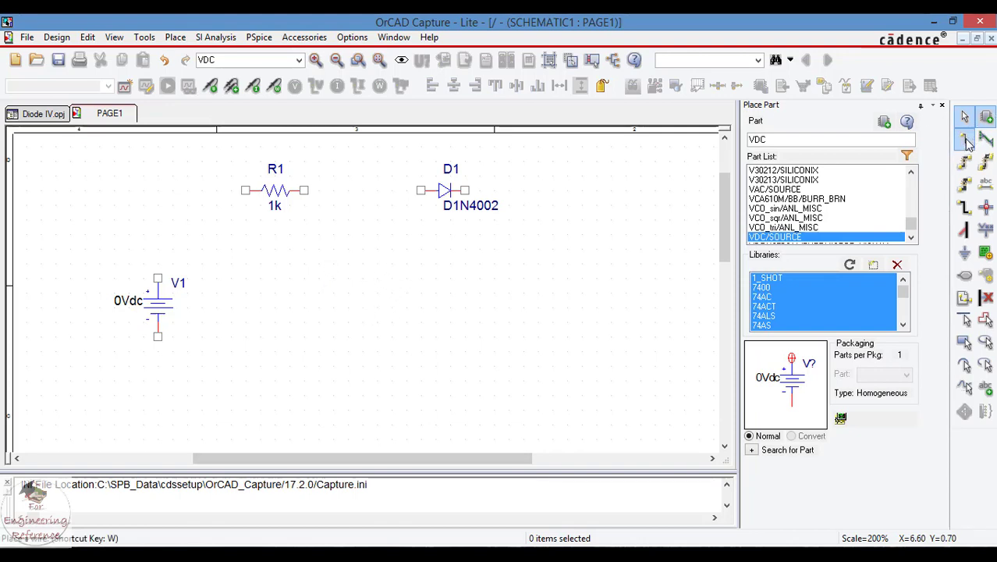
pyautogui.click(157, 273)
pyautogui.click(245, 189)
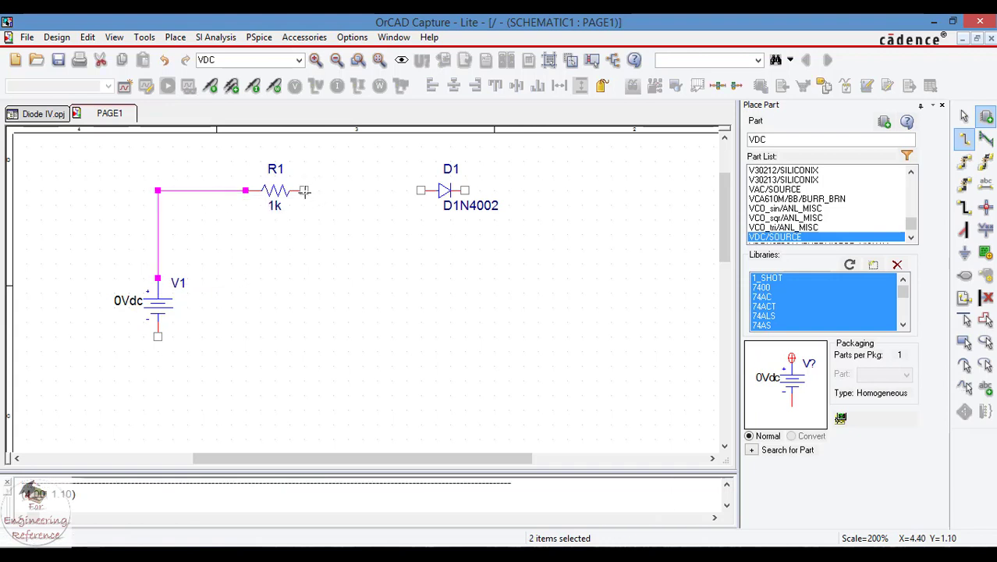
pyautogui.click(303, 190)
pyautogui.click(421, 190)
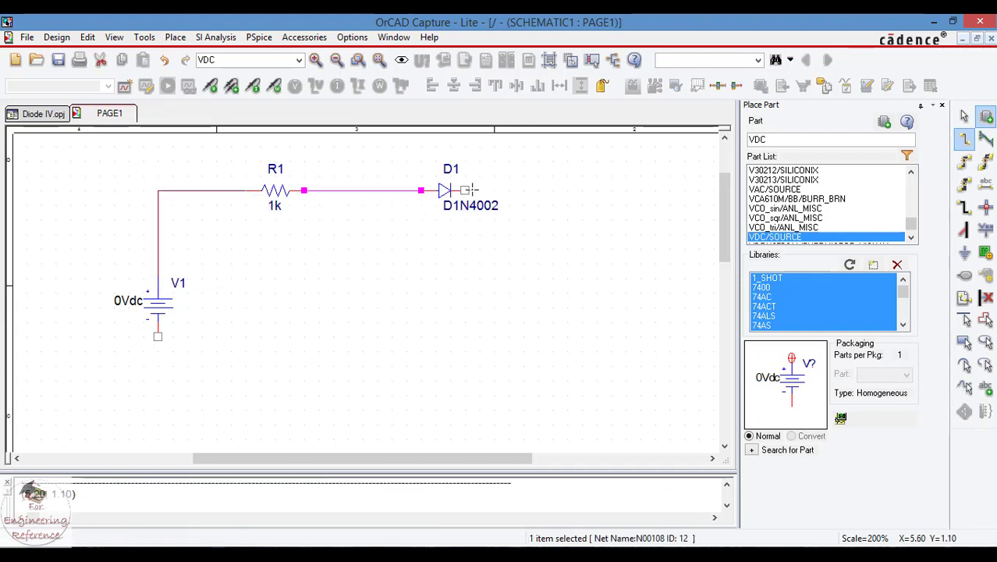
pyautogui.click(465, 190)
pyautogui.click(509, 189)
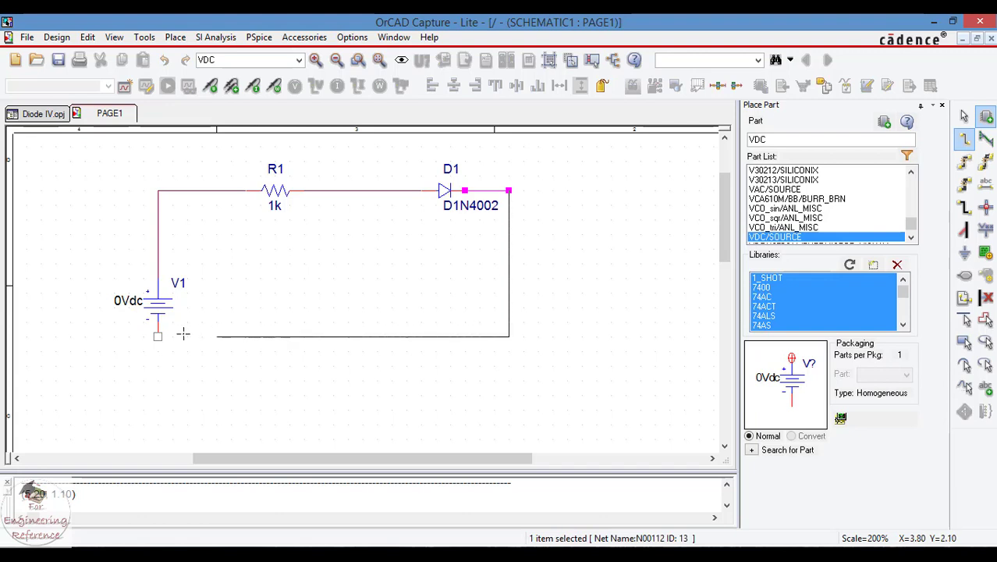
pyautogui.click(158, 337)
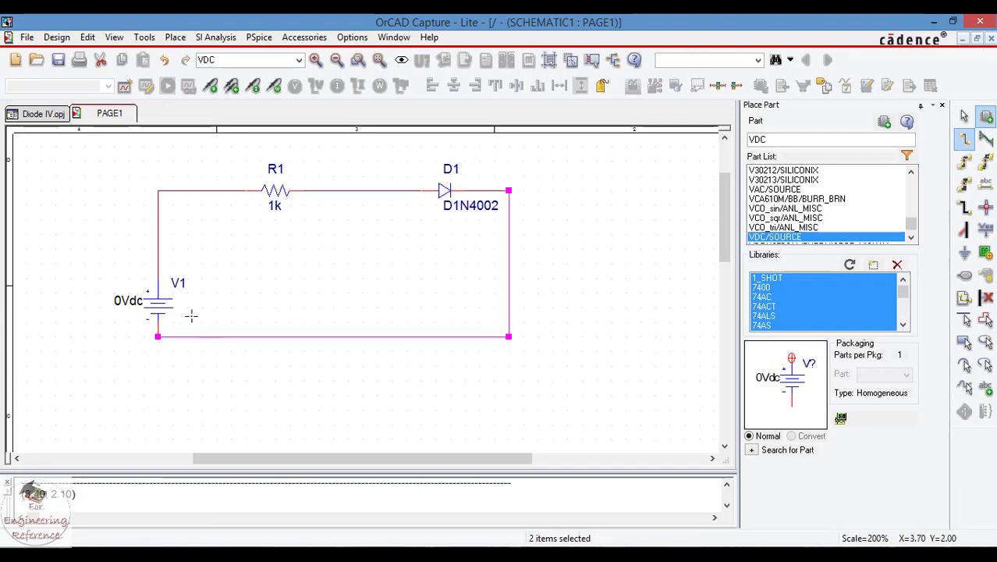
pyautogui.press('Escape')
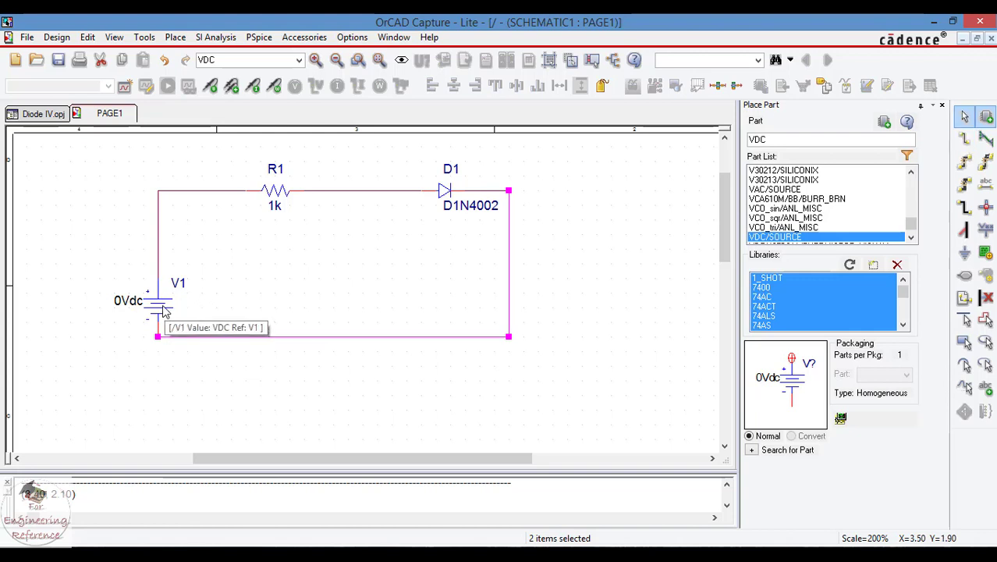
# Move V1 higher and straighten the loop's bottom wire.
pyautogui.moveTo(180, 311); pyautogui.dragTo(178, 281)
pyautogui.moveTo(221, 312); pyautogui.dragTo(236, 340)
pyautogui.click(230, 367)
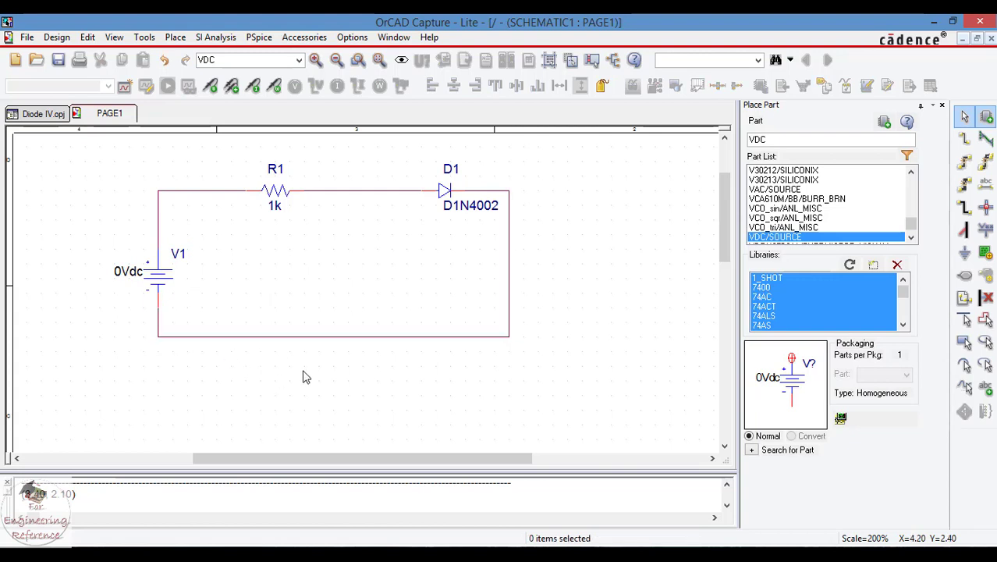
# Place the 0 ground symbol below the circuit and attach it to the bottom wire.
pyautogui.click(967, 258)
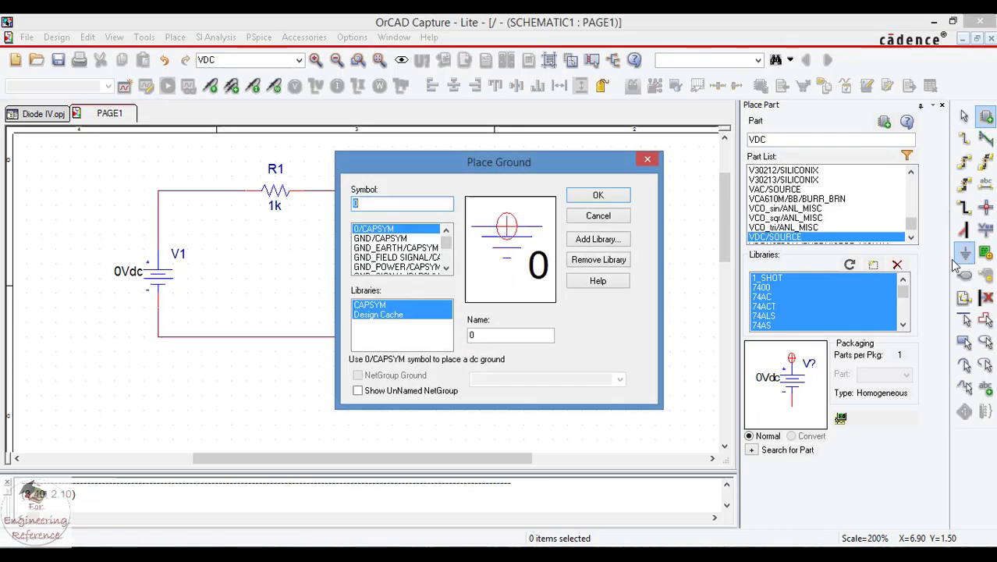
pyautogui.click(599, 196)
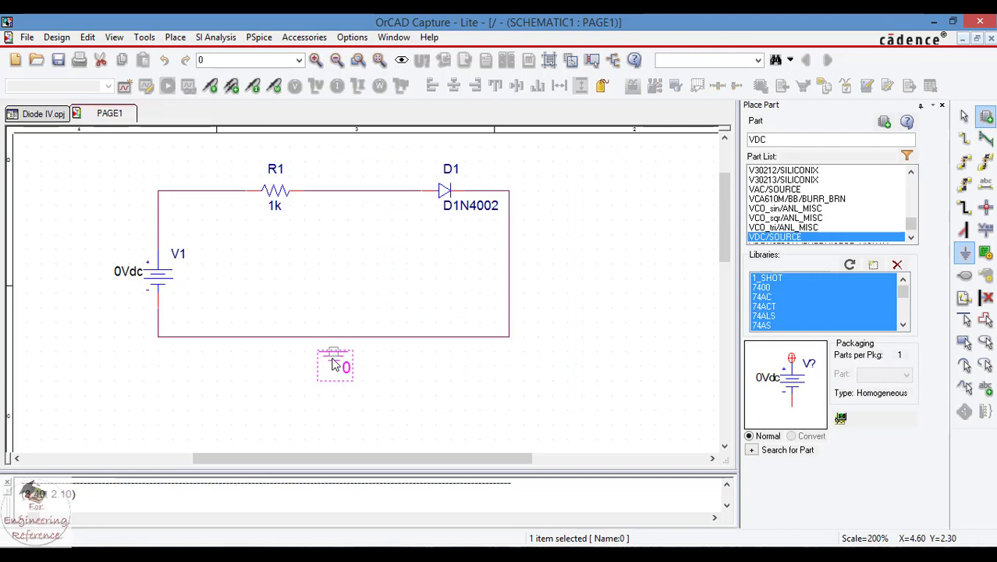
pyautogui.click(333, 365)
pyautogui.press('Escape')
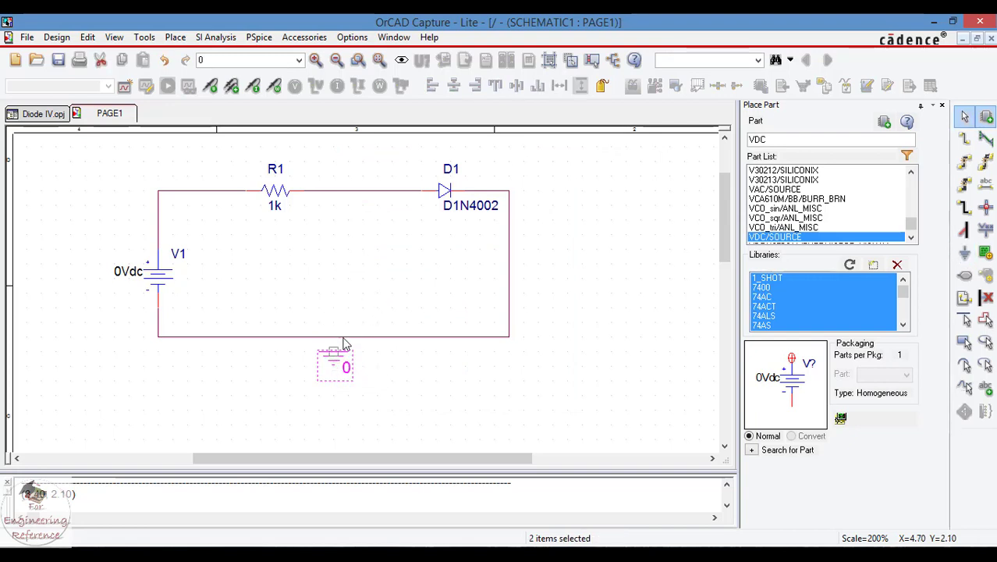
pyautogui.moveTo(337, 359); pyautogui.dragTo(334, 344)
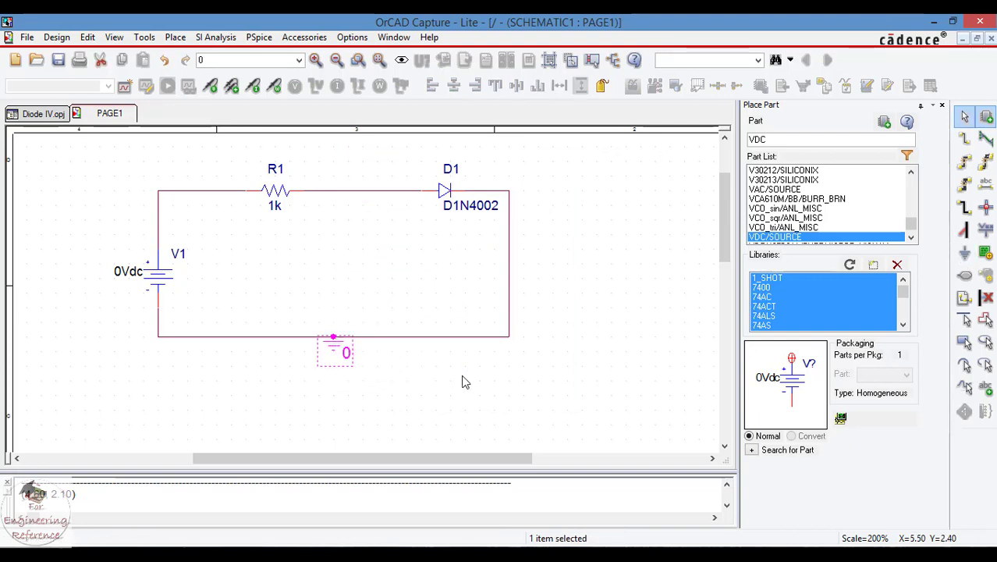
pyautogui.click(465, 382)
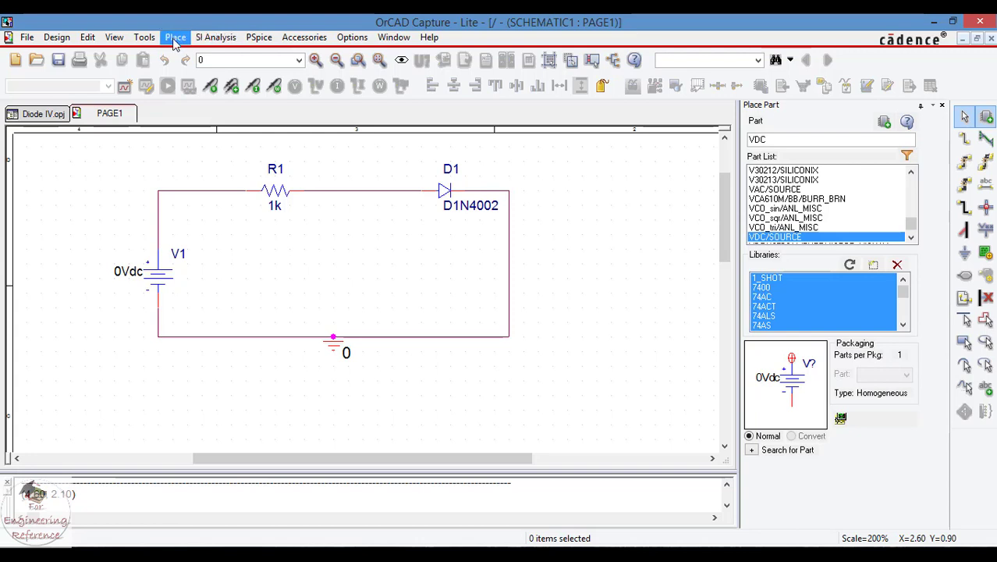
# Create a new PSpice simulation profile named diodeIV.
pyautogui.click(262, 37)
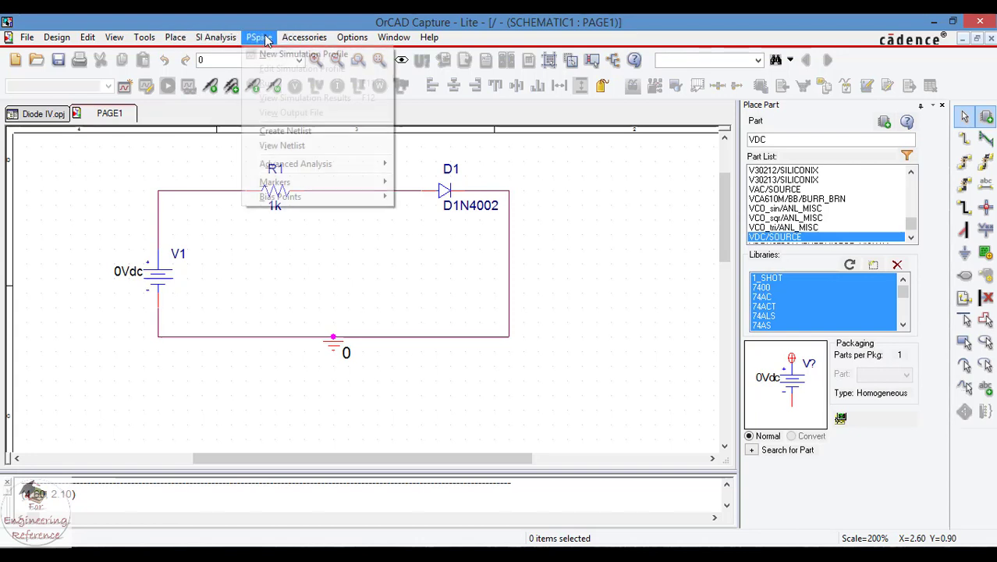
pyautogui.click(265, 53)
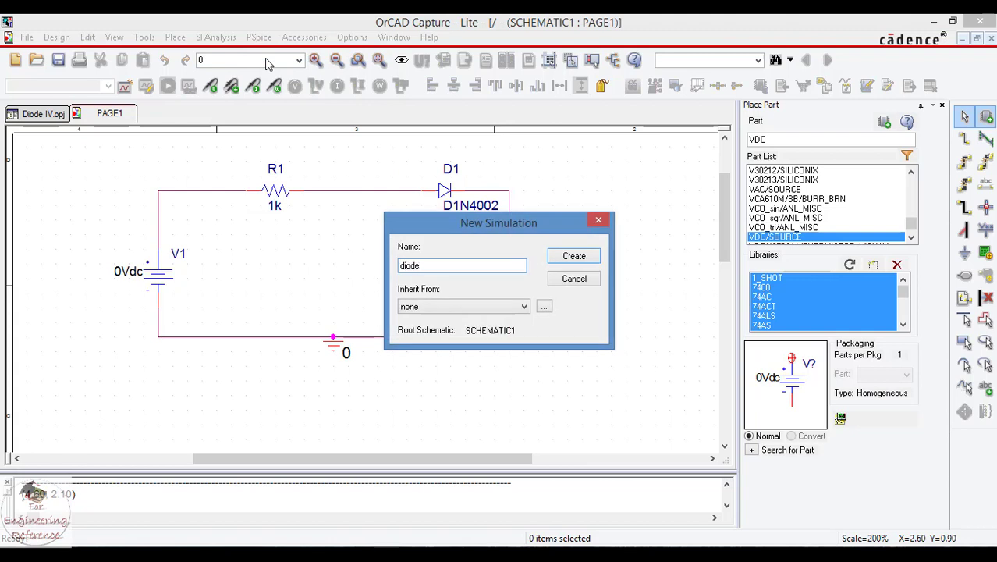
pyautogui.write('diodeIV')
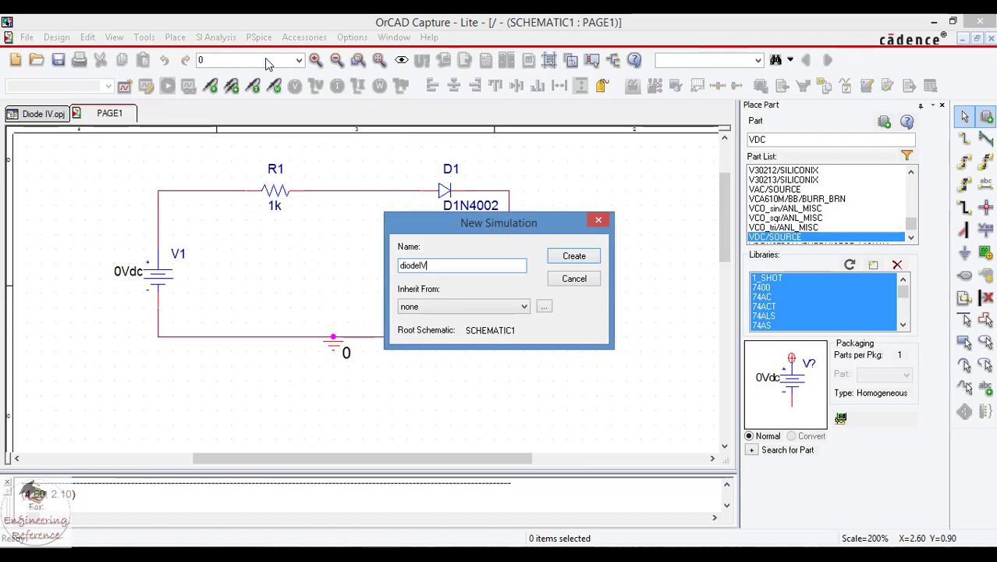
pyautogui.click(560, 256)
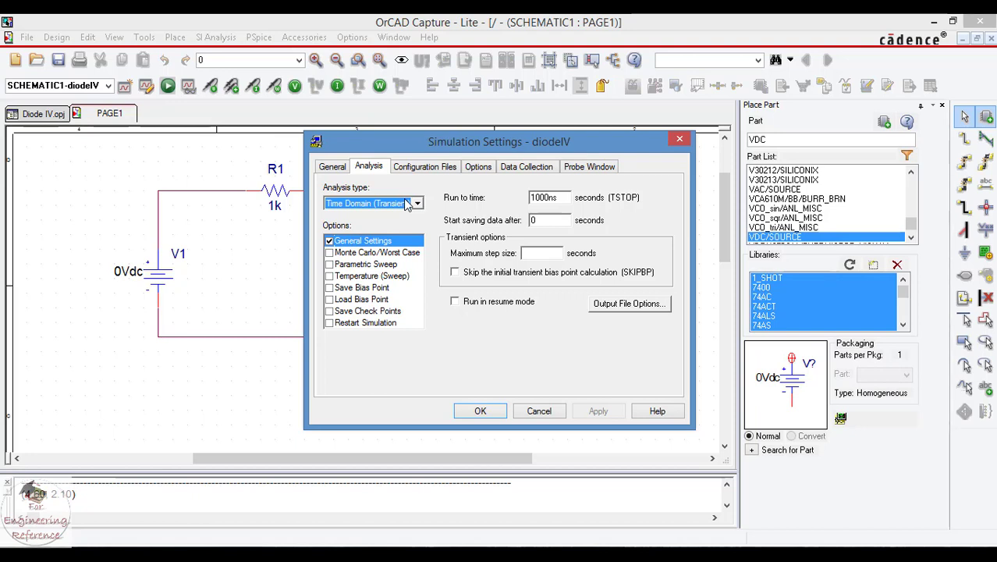
# Set a DC sweep of V1 from 0.1 to 50 with 0.1 increment, then apply.
pyautogui.click(406, 203)
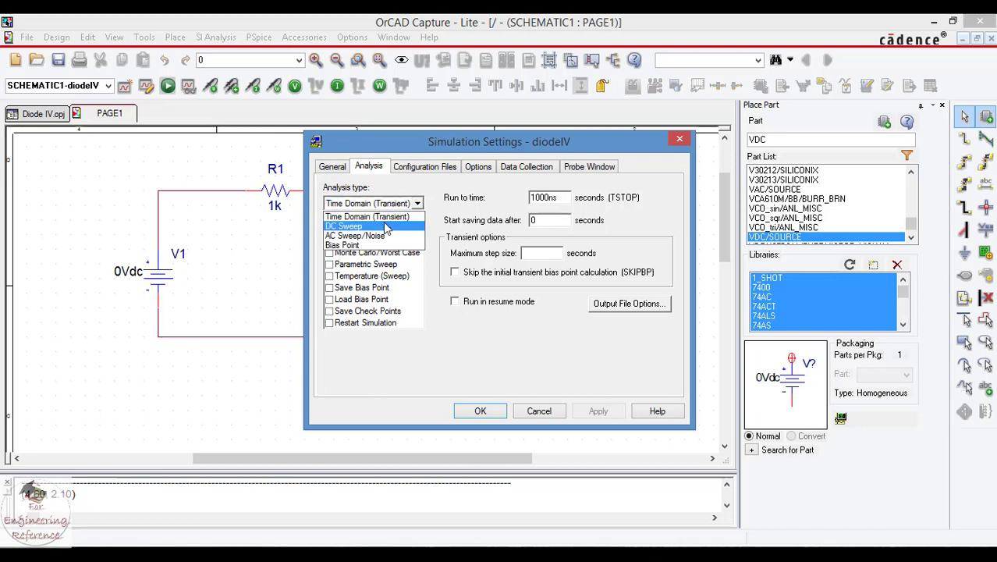
pyautogui.click(393, 225)
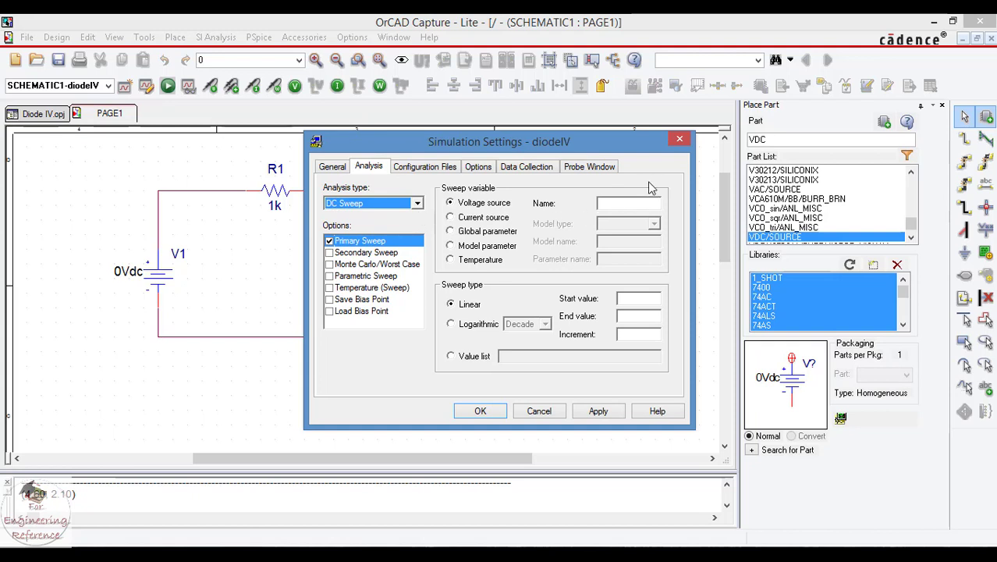
pyautogui.click(613, 203)
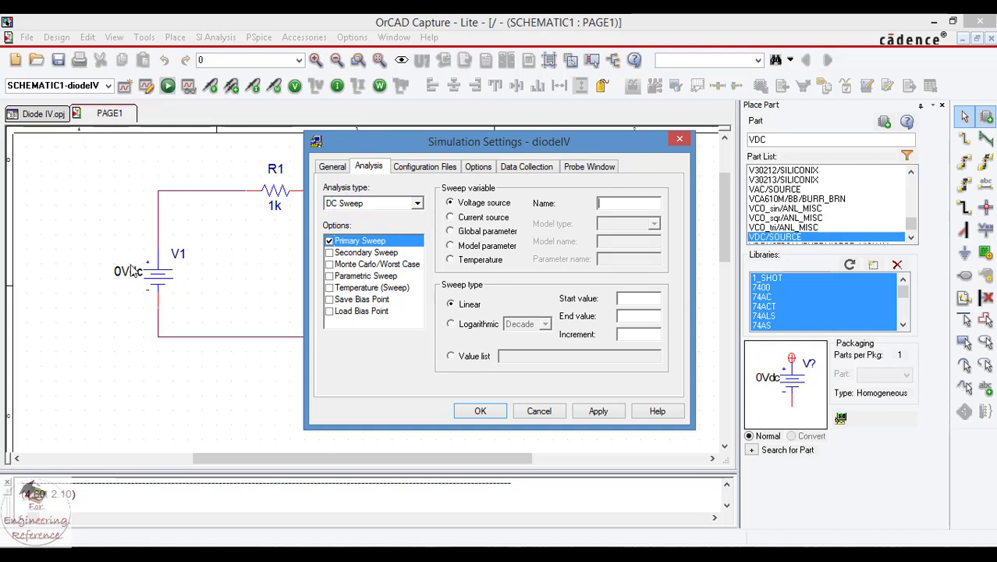
pyautogui.press('Escape')
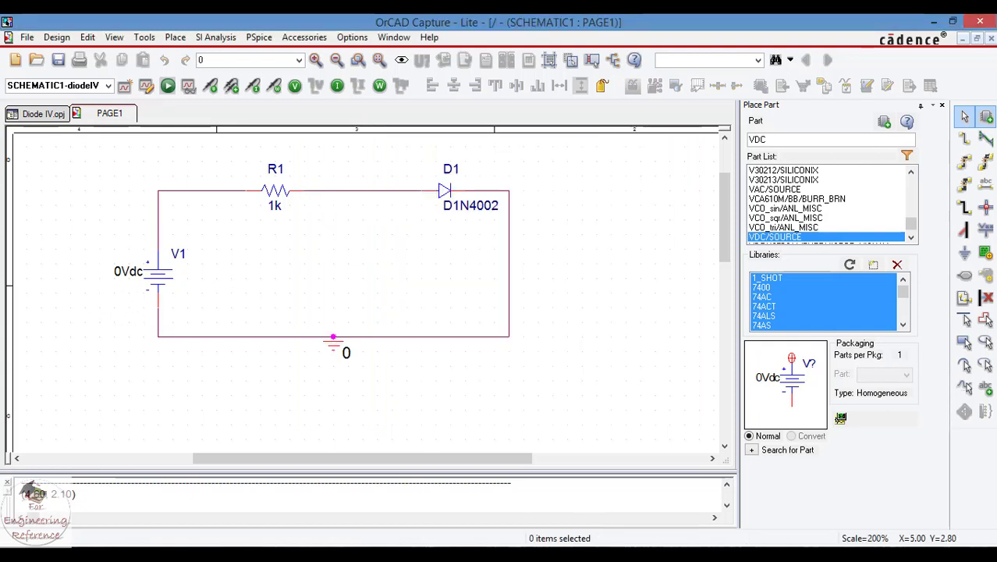
pyautogui.click(612, 554)
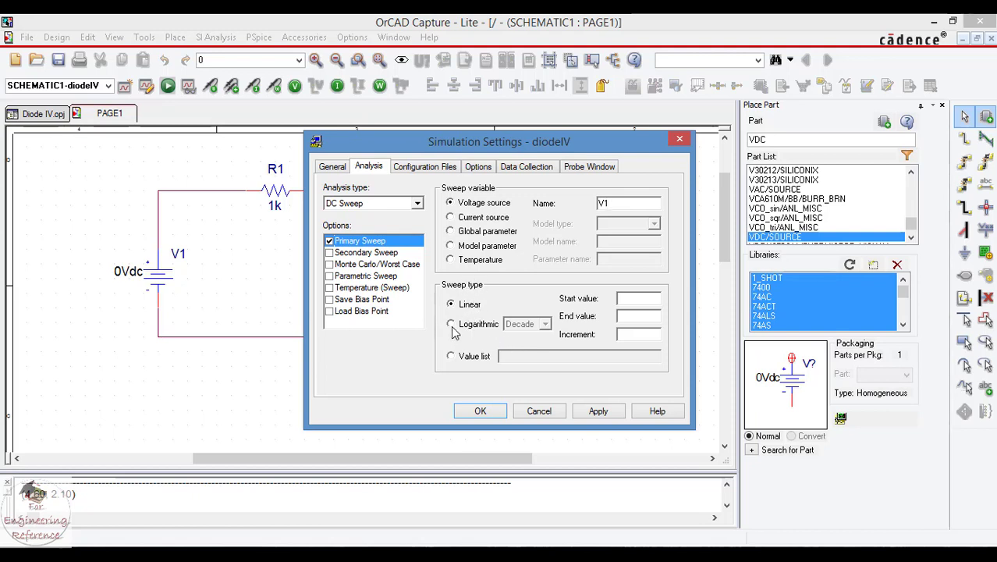
pyautogui.click(632, 298)
pyautogui.write('0')
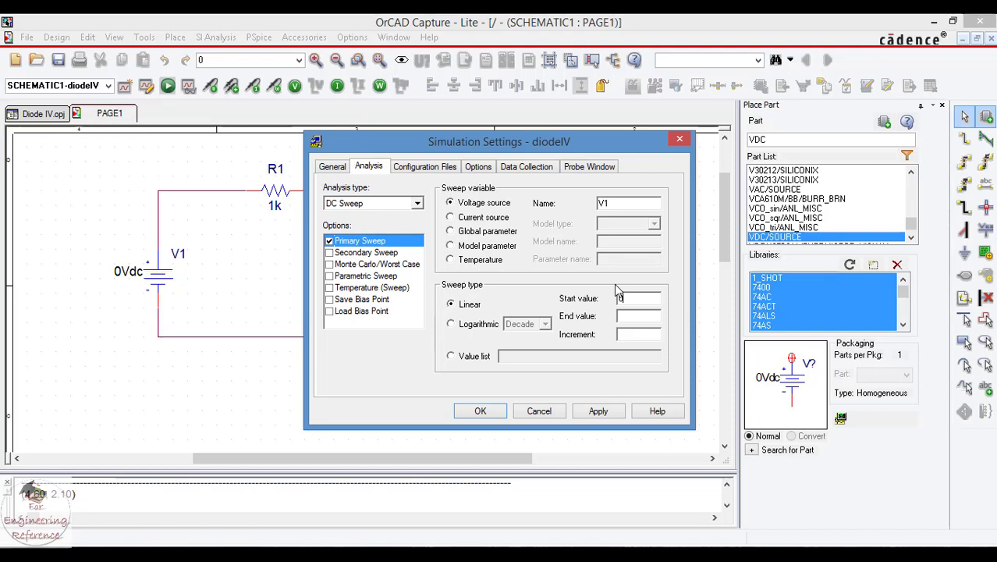
pyautogui.click(644, 320)
pyautogui.write('50')
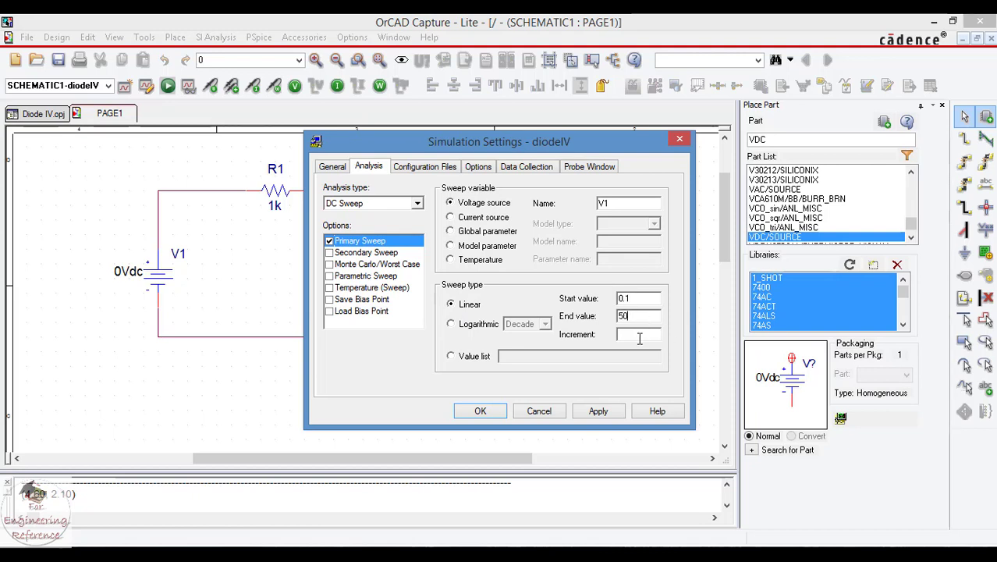
pyautogui.click(629, 334)
pyautogui.click(589, 415)
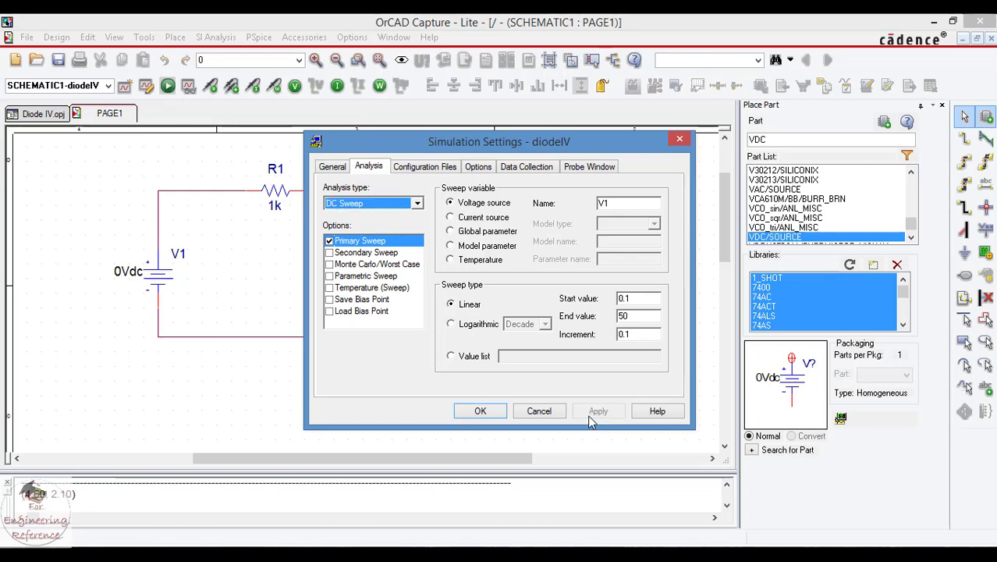
pyautogui.click(481, 412)
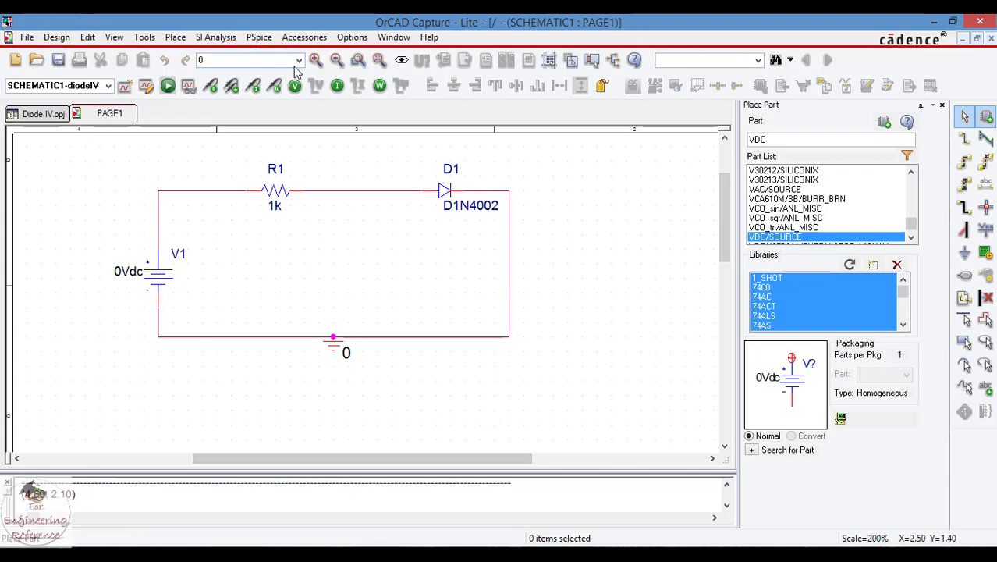
# Run the diodeIV simulation to open the 0V–50V DC sweep plot.
pyautogui.click(260, 38)
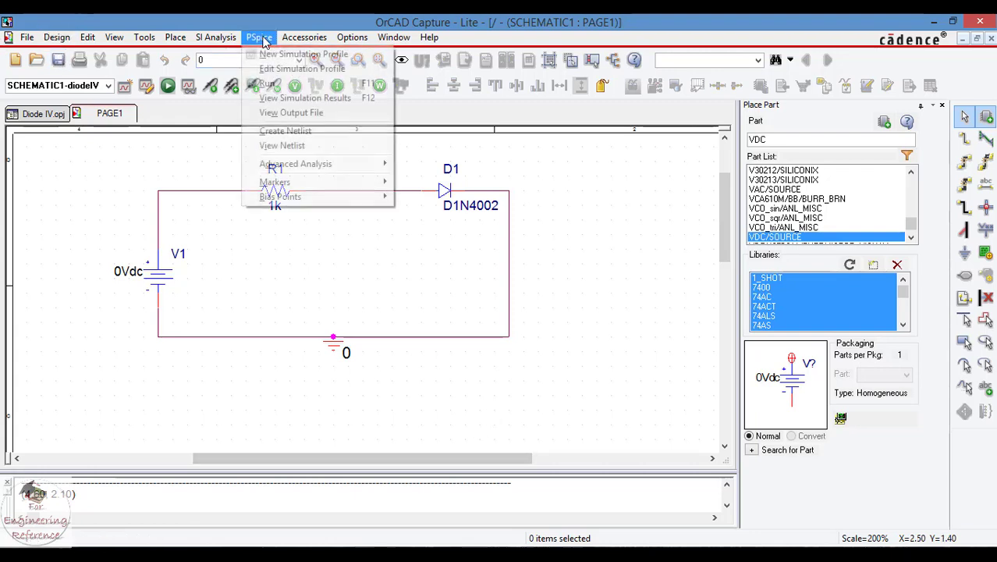
pyautogui.click(267, 84)
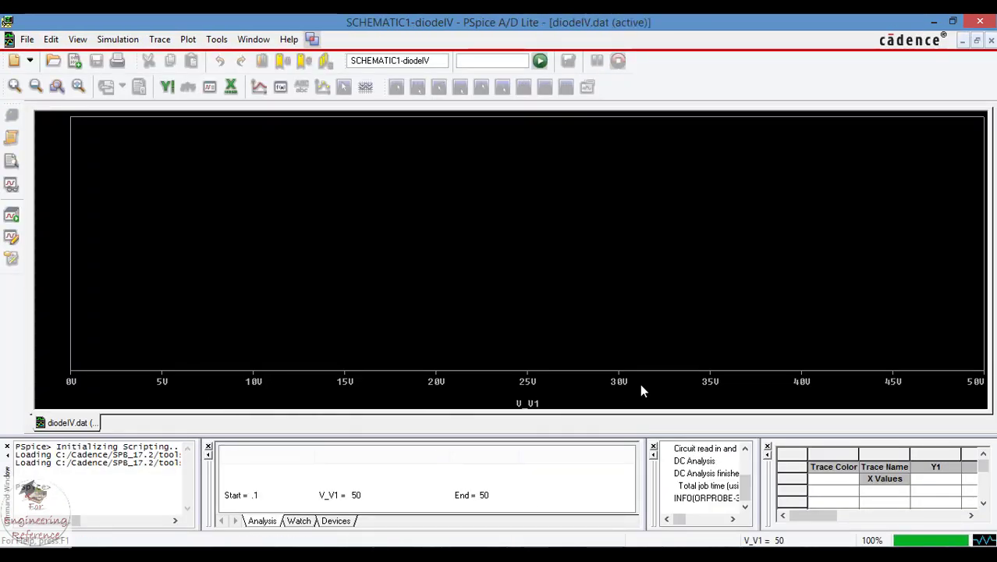
# Add the I(D1) diode current trace to the DC sweep plot.
pyautogui.click(159, 39)
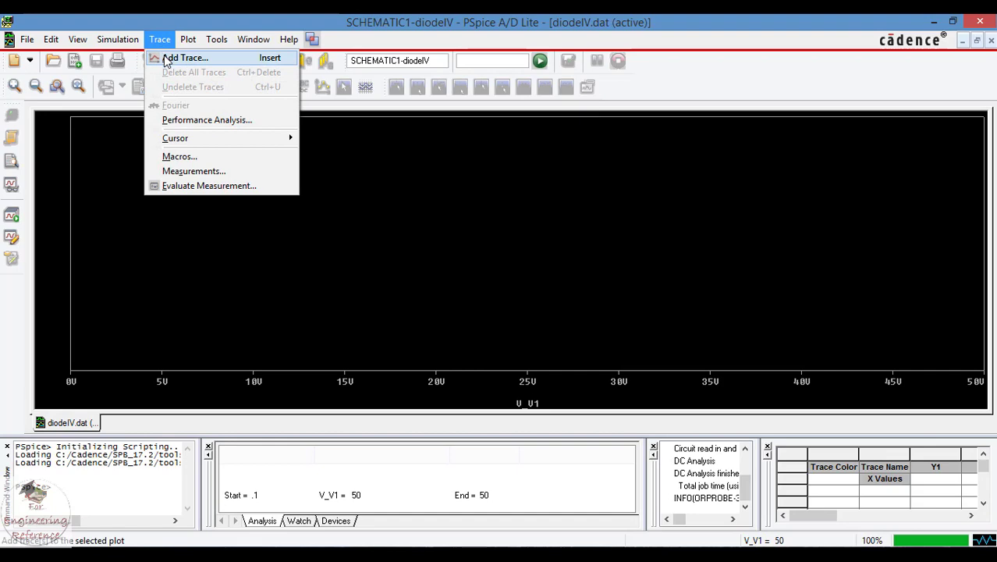
pyautogui.click(167, 61)
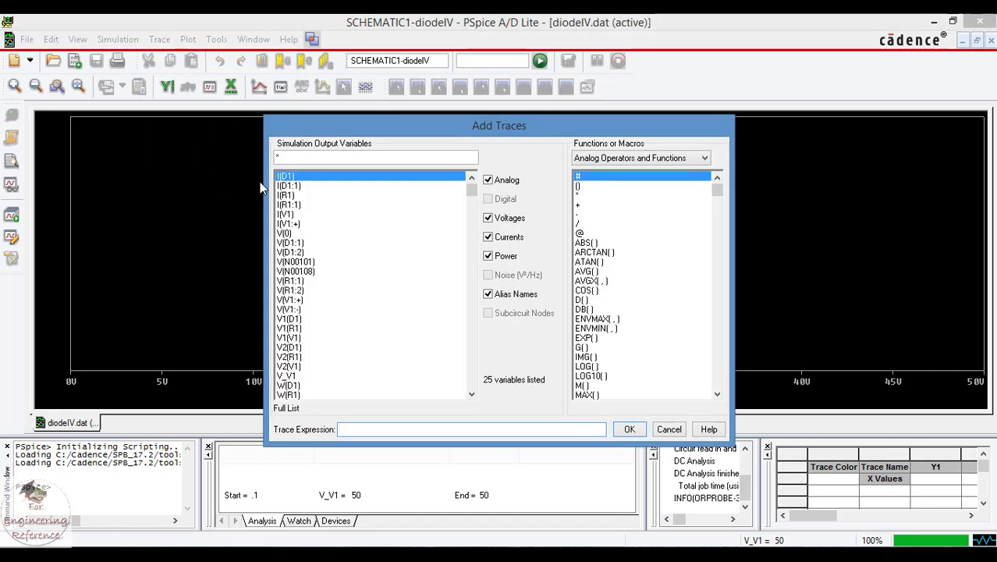
pyautogui.click(287, 178)
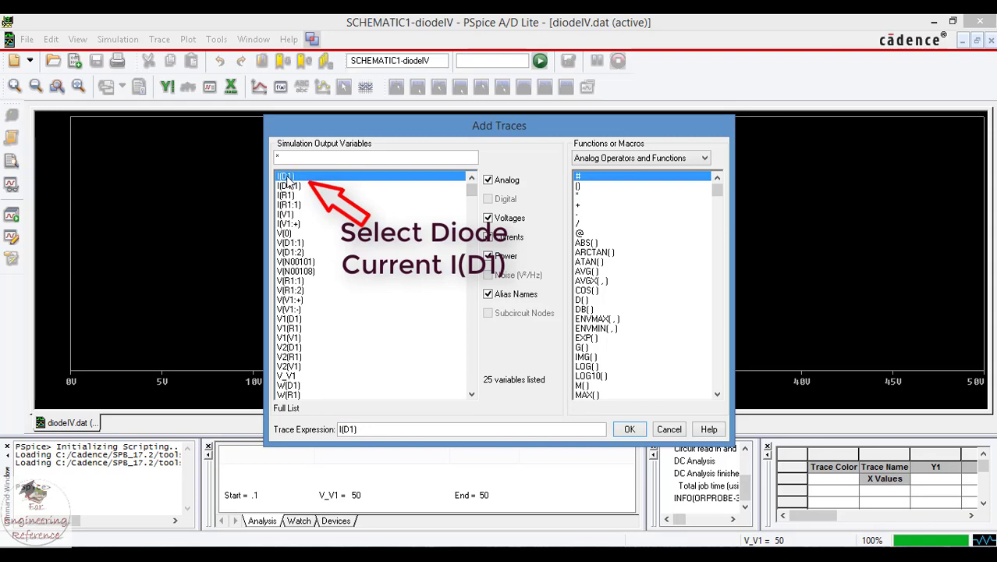
pyautogui.click(629, 429)
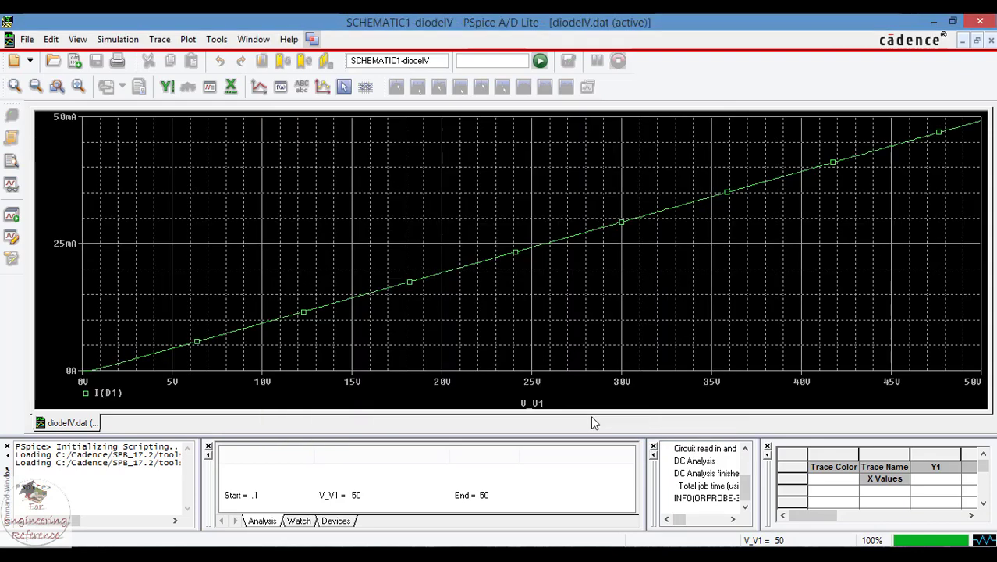
# Change the plot's X axis variable to the diode voltage V1(D1), giving the I(D1) forward IV curve.
pyautogui.click(154, 41)
pyautogui.moveTo(188, 39)
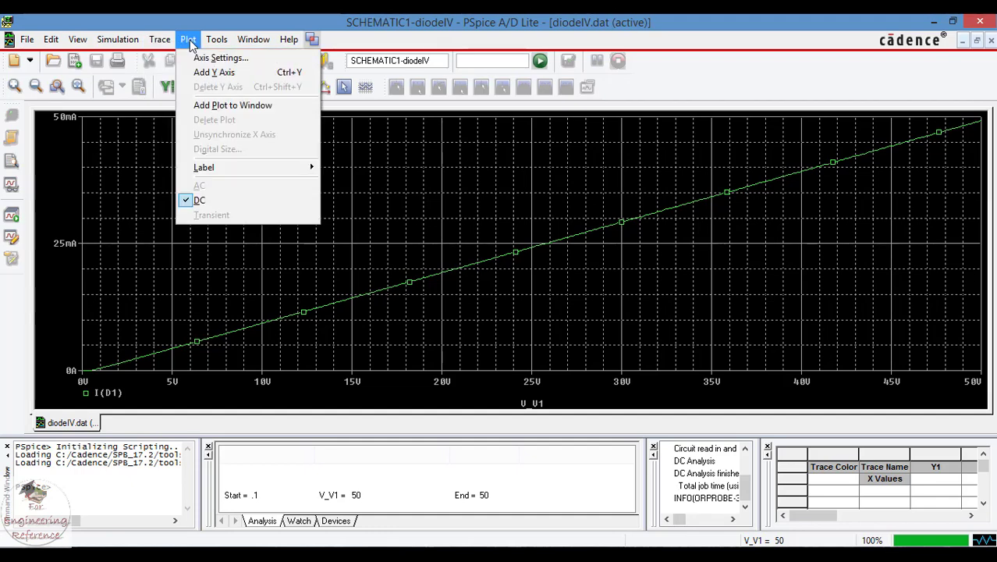
pyautogui.click(199, 60)
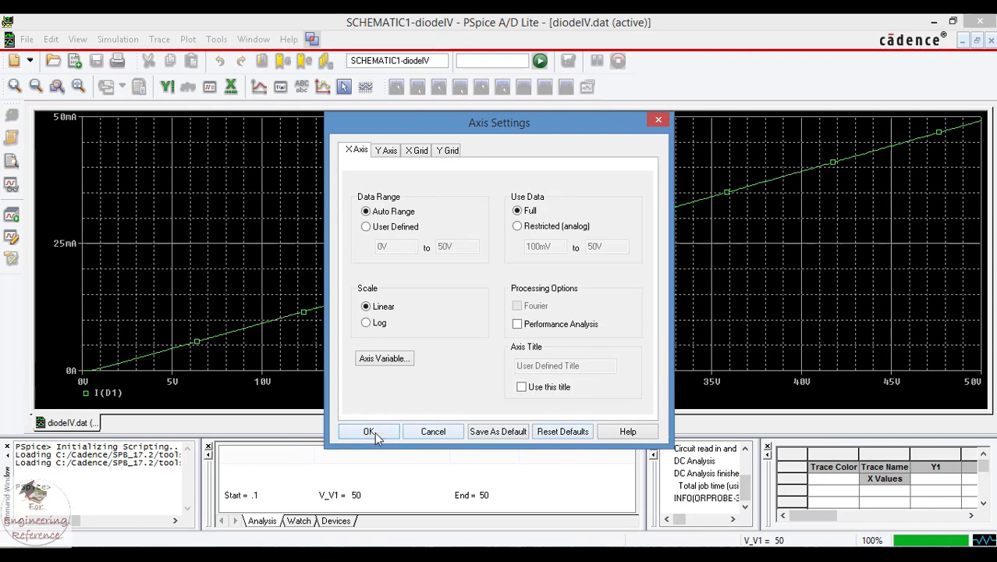
pyautogui.click(384, 359)
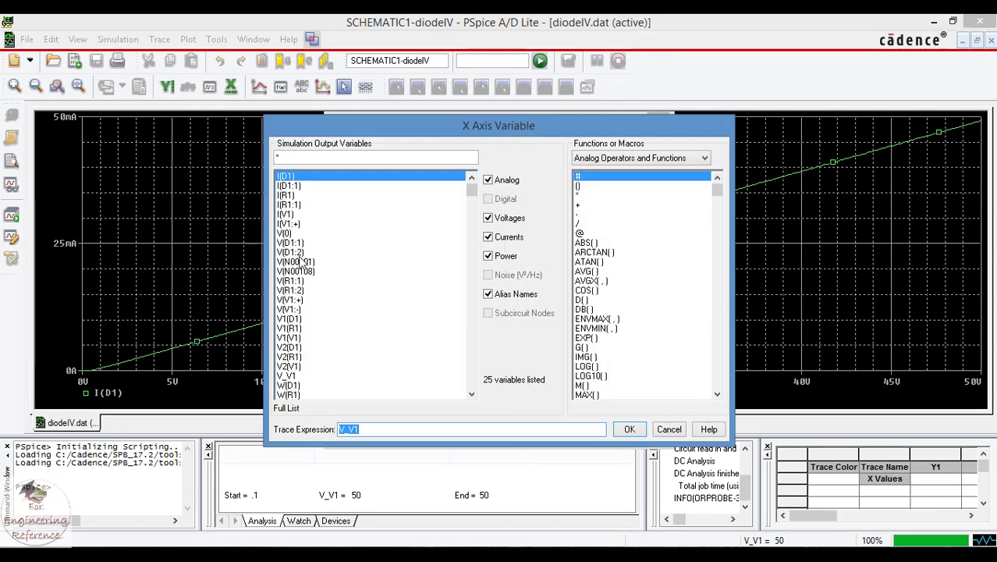
pyautogui.click(296, 320)
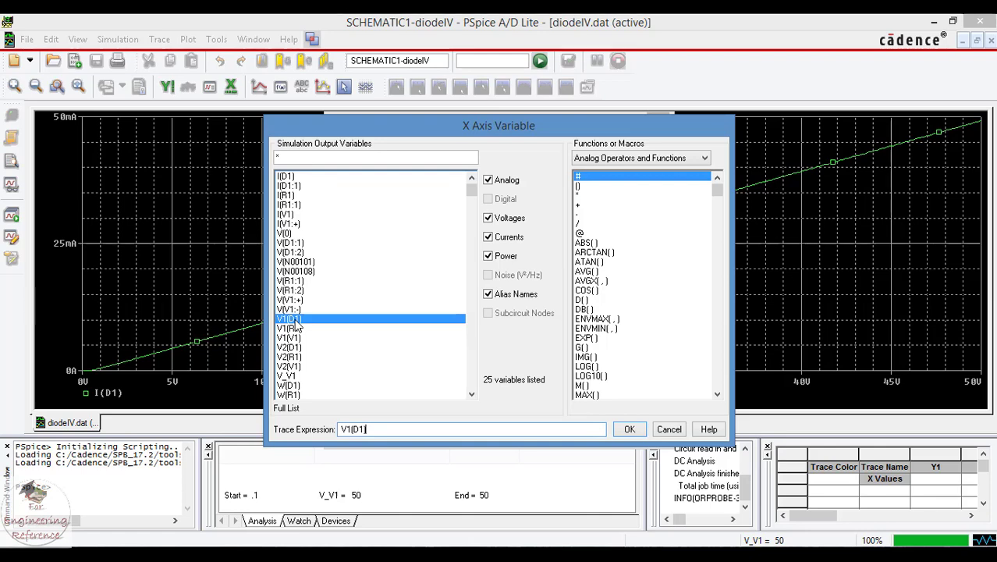
pyautogui.click(629, 429)
pyautogui.click(359, 434)
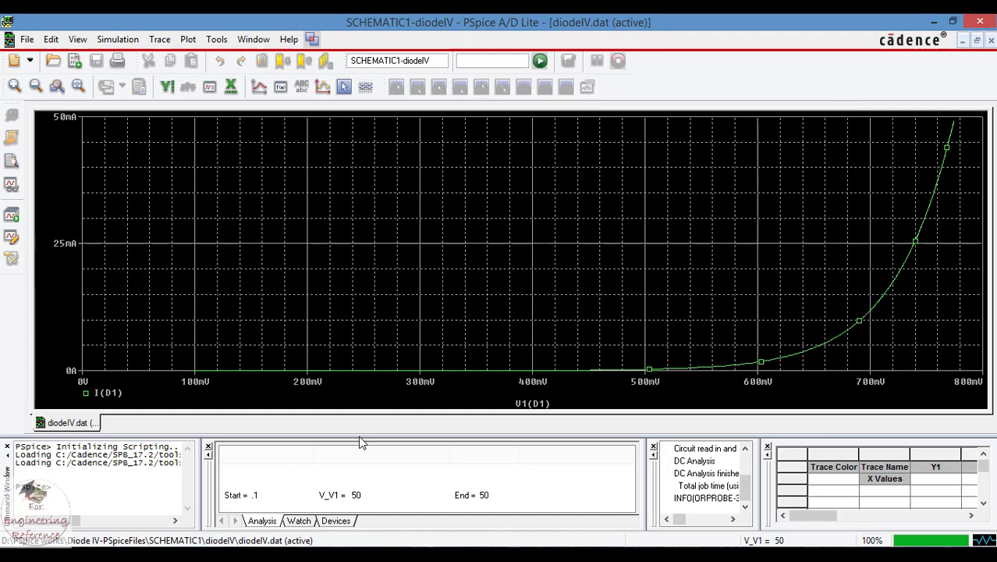
# Return to the OrCAD Capture window showing the V1–R1–D1 diode schematic.
pyautogui.moveTo(601, 560)
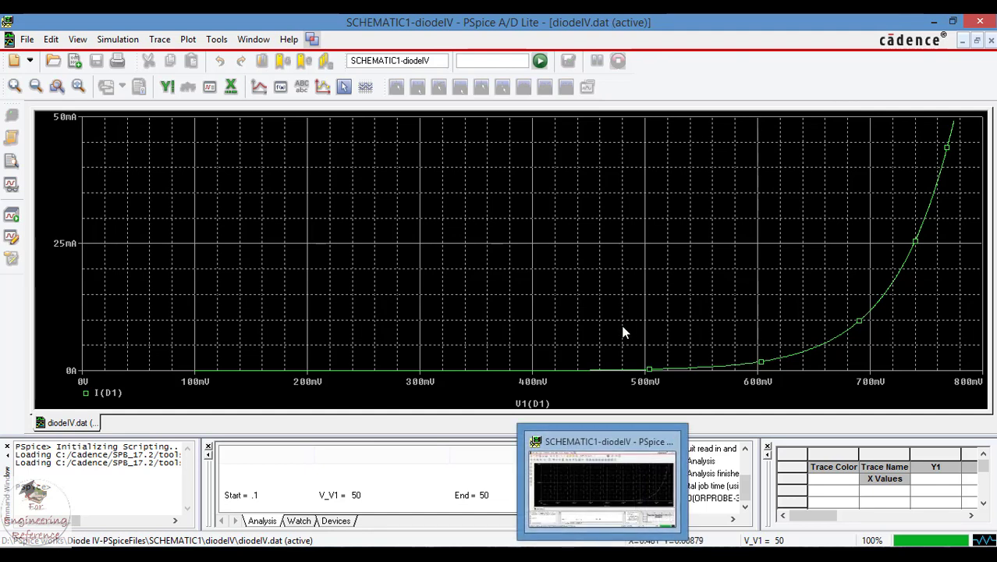
pyautogui.moveTo(373, 559)
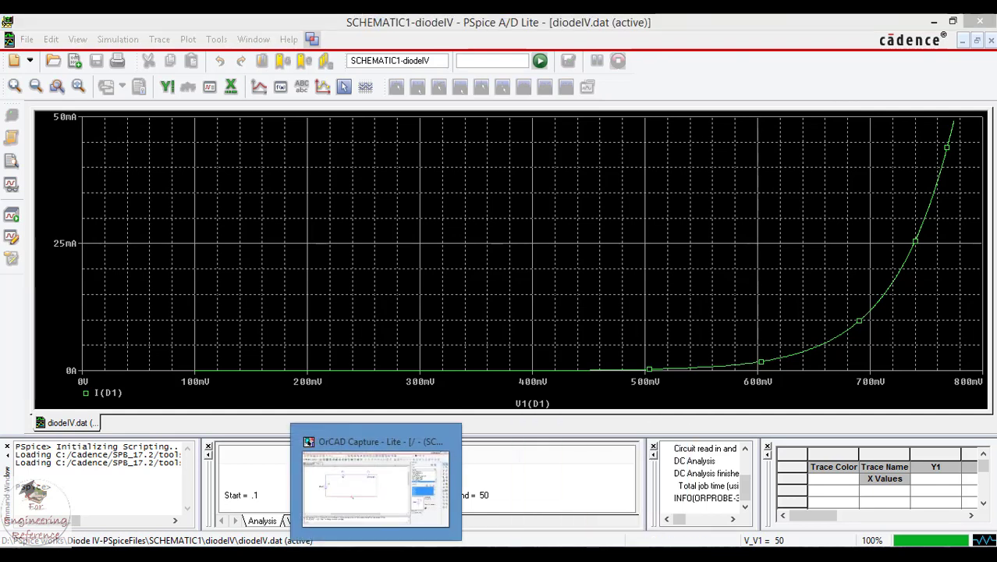
pyautogui.click(375, 488)
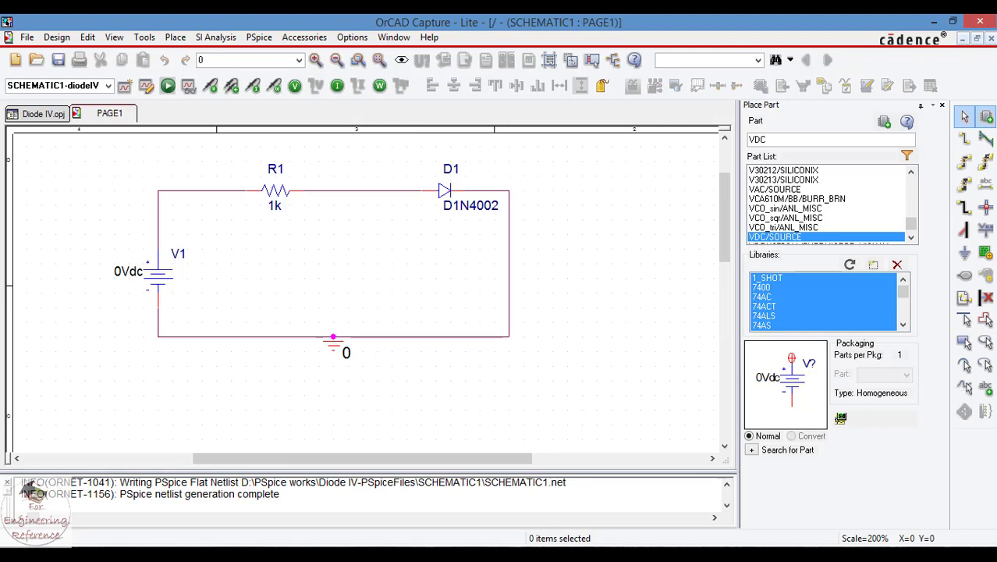